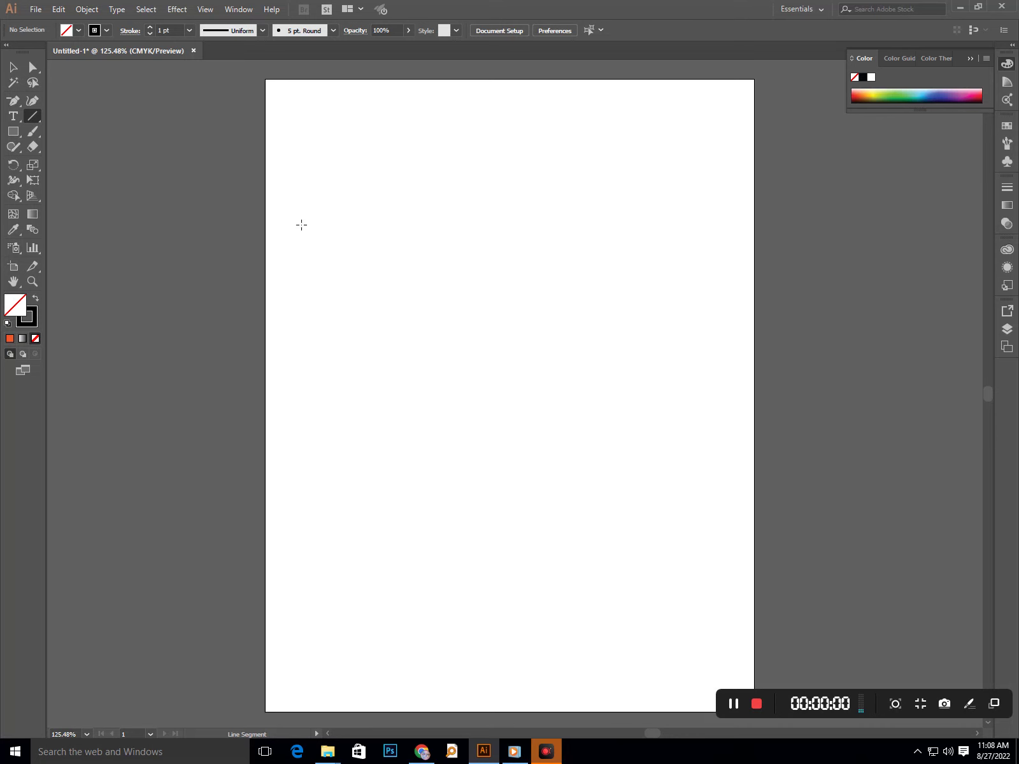
Draw a vertical line on the left half of the page.
{"action": "left_click_drag", "start_coordinate": [347, 201], "coordinate": [336, 470]}
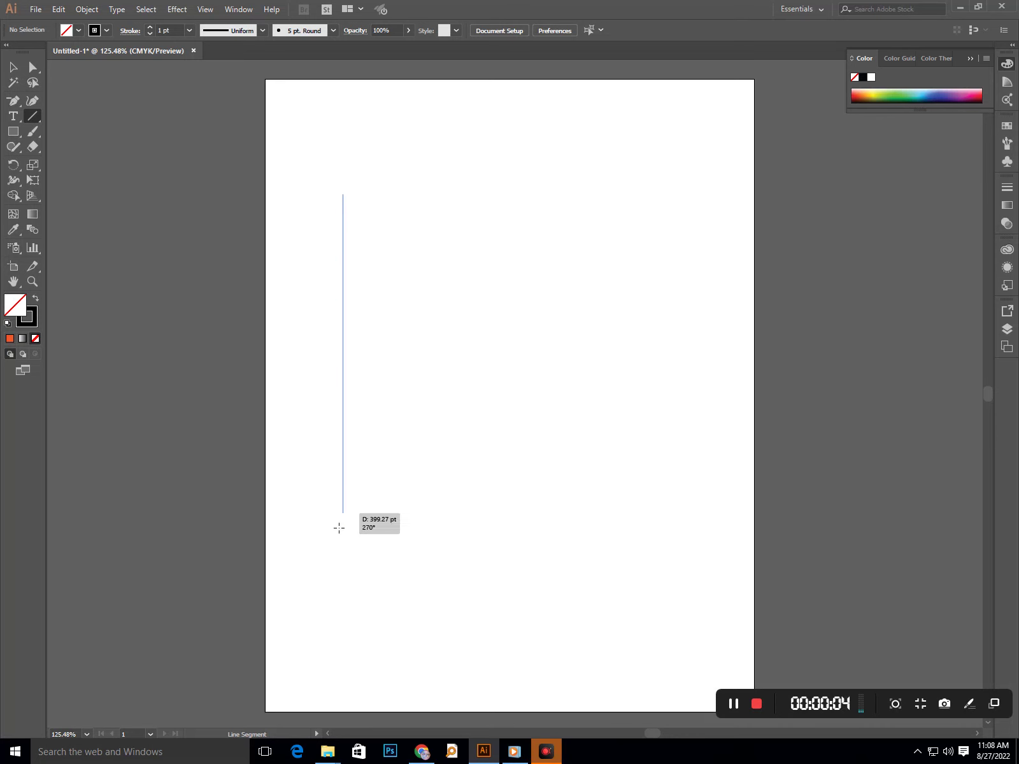
{"action": "left_click_drag", "start_coordinate": [335, 470], "coordinate": [337, 527]}
{"action": "key", "text": "v"}
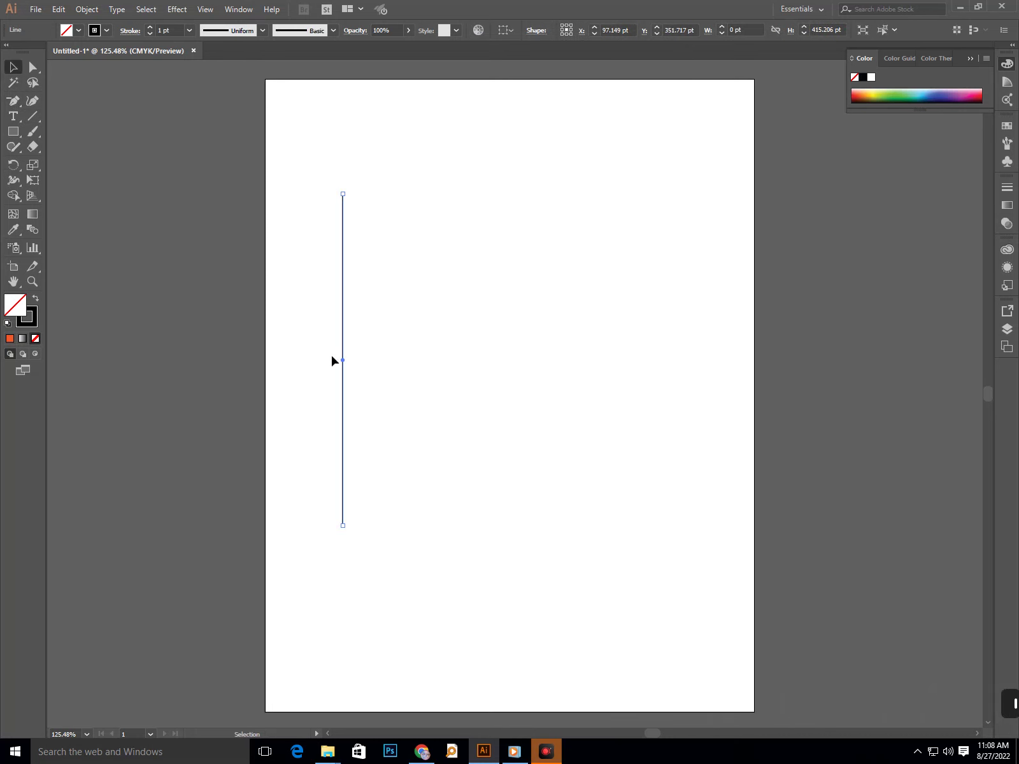
Alt-drag a copy to the right and repeat with Ctrl+D for ten evenly spaced lines.
{"action": "left_click_drag", "start_coordinate": [343, 361], "coordinate": [365, 360]}
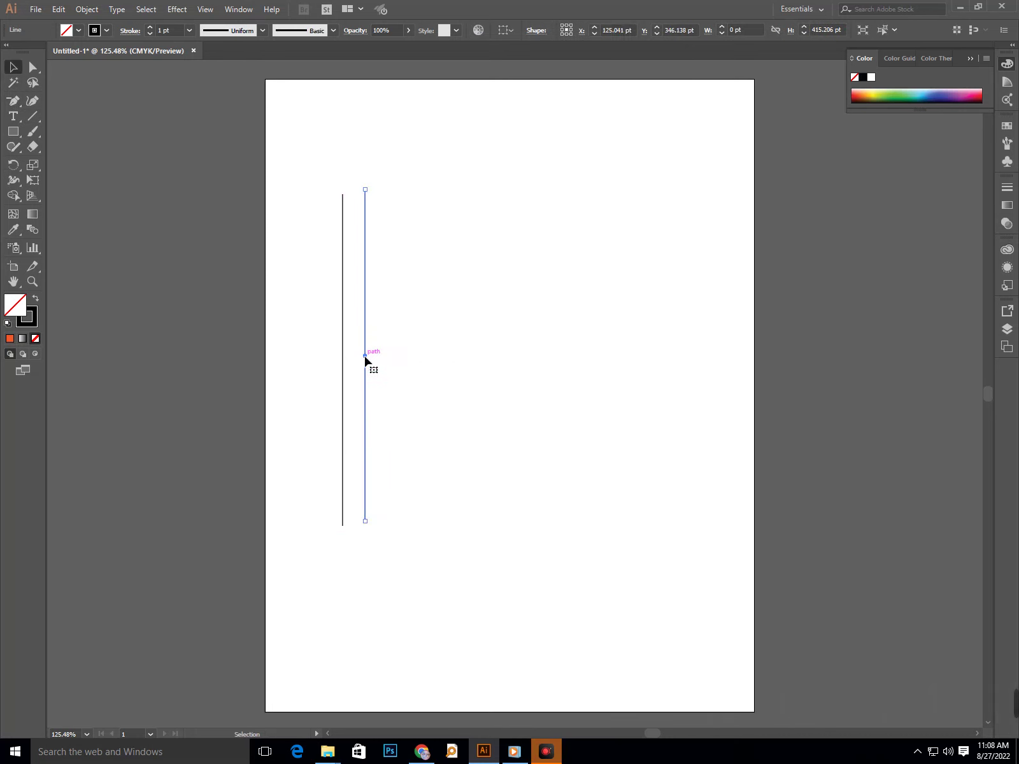
{"action": "key", "text": "ctrl+d"}
{"action": "key", "text": "ctrl+d"}
{"action": "key", "text": "ctrl+d"}
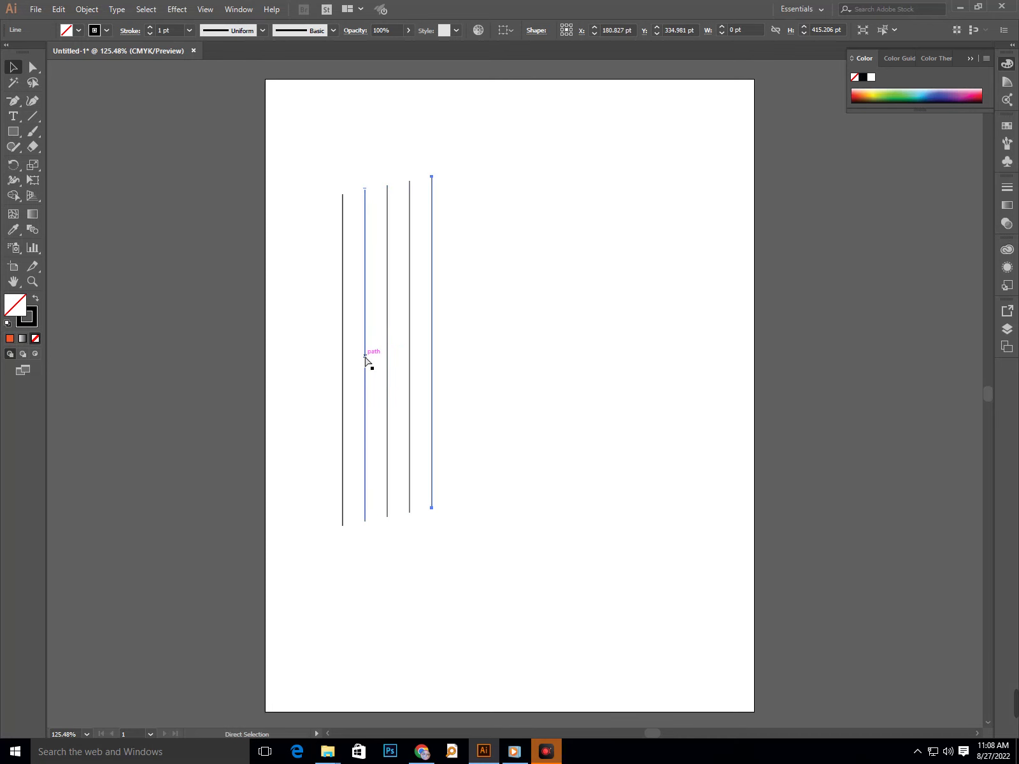
{"action": "key", "text": "ctrl+z"}
{"action": "key", "text": "ctrl+z"}
{"action": "key", "text": "ctrl+z"}
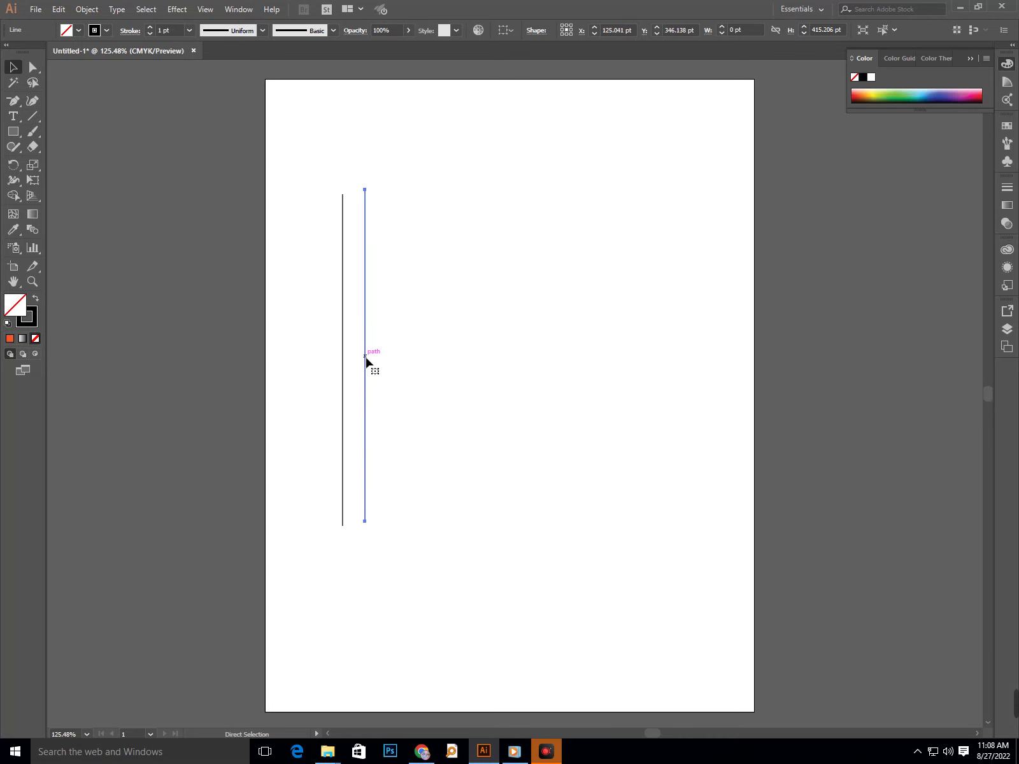
{"action": "key", "text": "ctrl+z"}
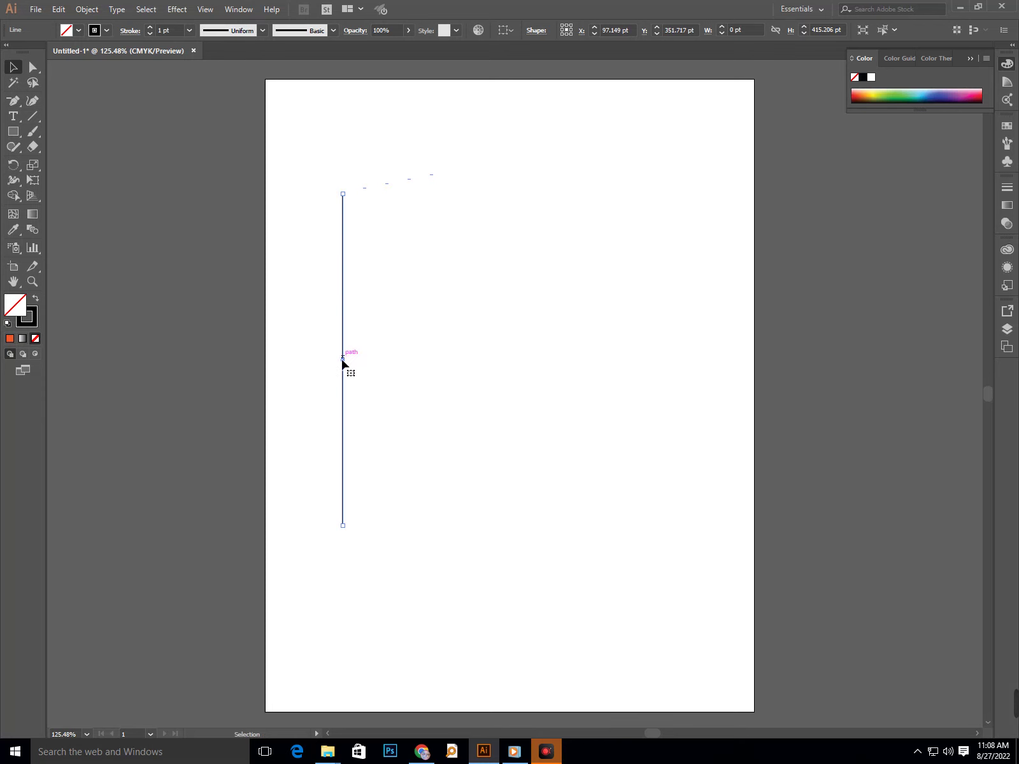
{"action": "left_click_drag", "start_coordinate": [343, 360], "coordinate": [368, 362]}
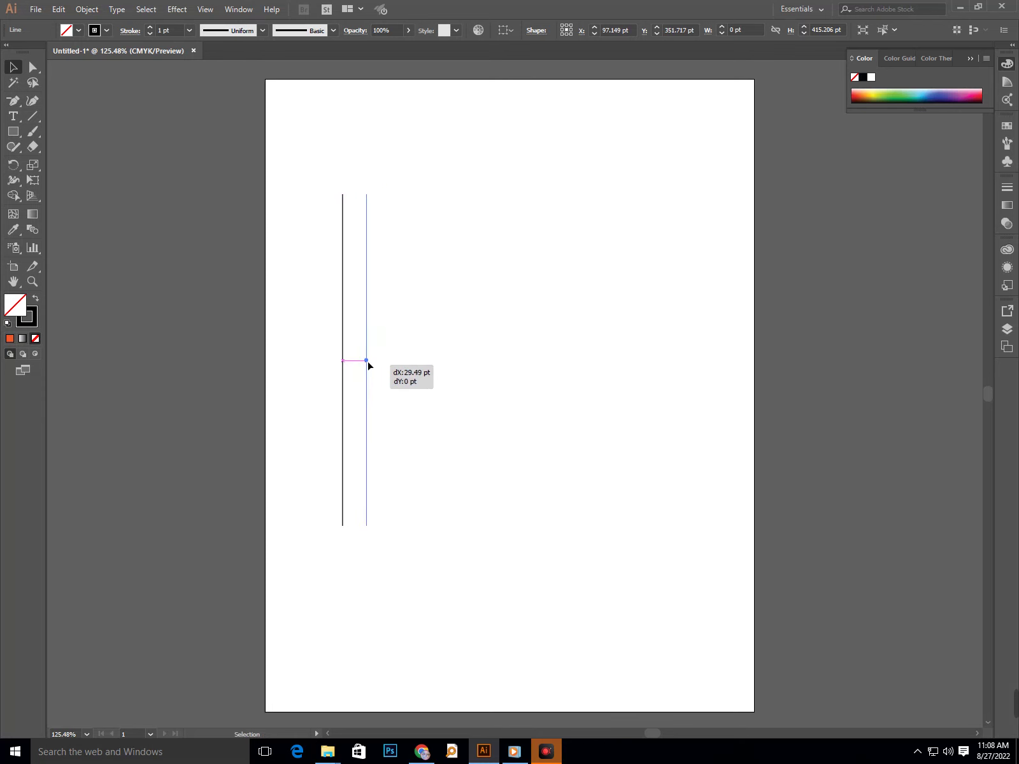
{"action": "left_click_drag", "start_coordinate": [368, 362], "coordinate": [368, 363]}
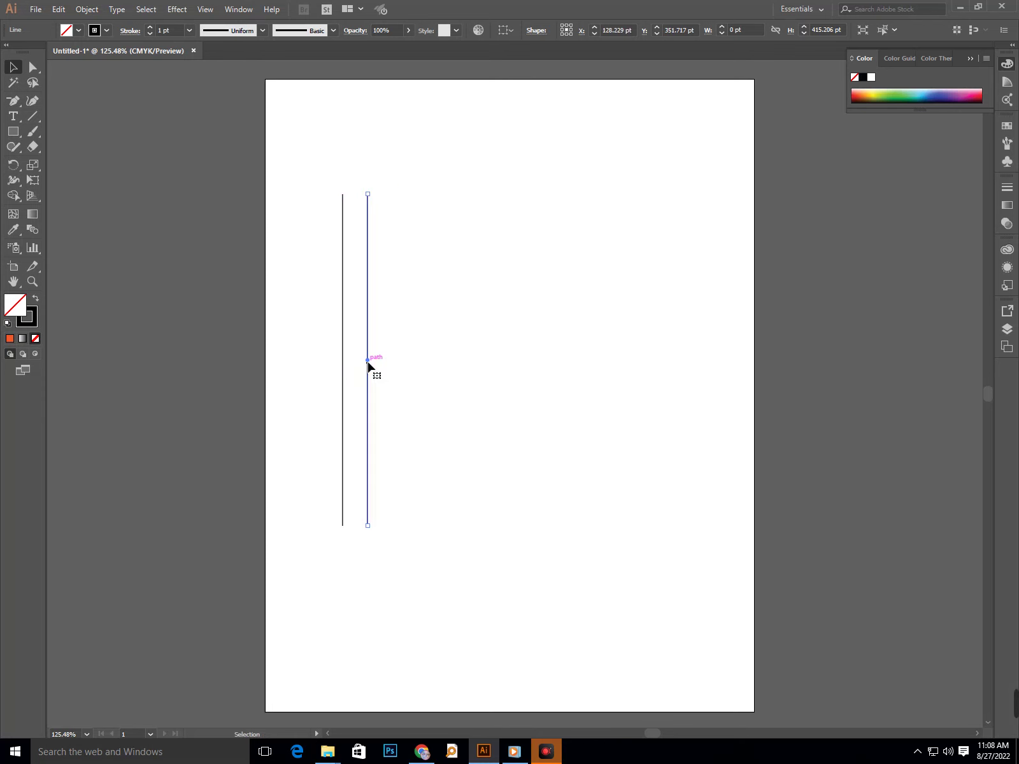
{"action": "key", "text": "ctrl+d"}
{"action": "key", "text": "ctrl+d"}
{"action": "key", "text": "ctrl+d"}
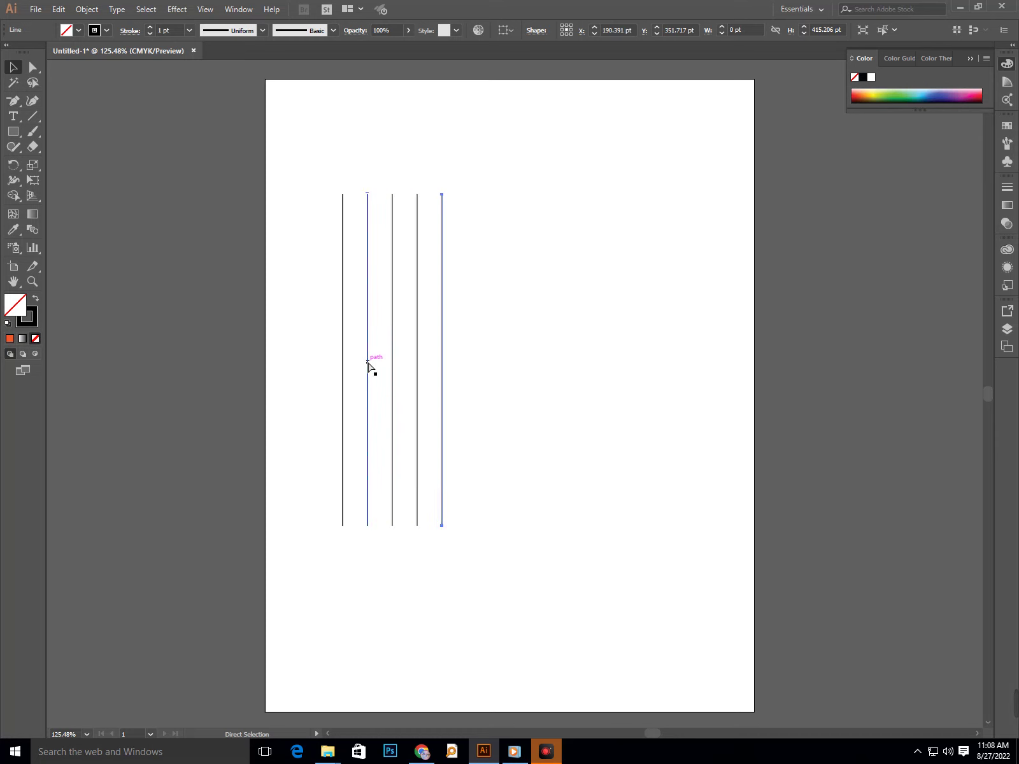
{"action": "key", "text": "ctrl+d"}
{"action": "key", "text": "ctrl+d"}
{"action": "key", "text": "ctrl+d"}
{"action": "key", "text": "ctrl+d"}
{"action": "key", "text": "ctrl+d"}
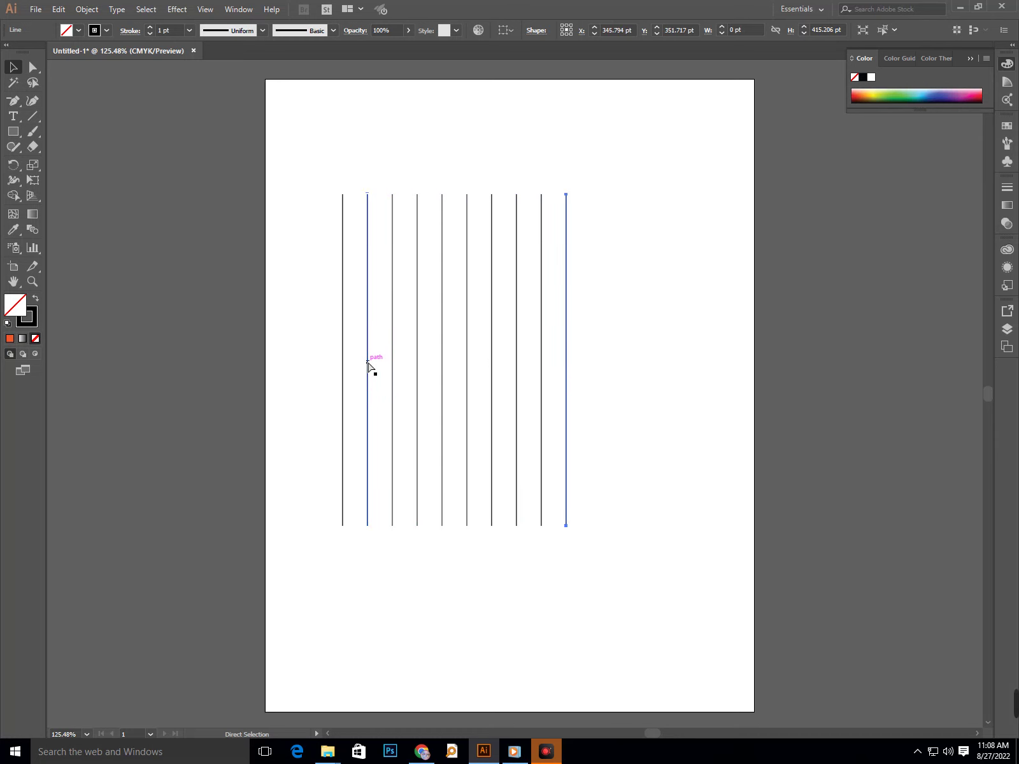
{"action": "left_click", "coordinate": [312, 306]}
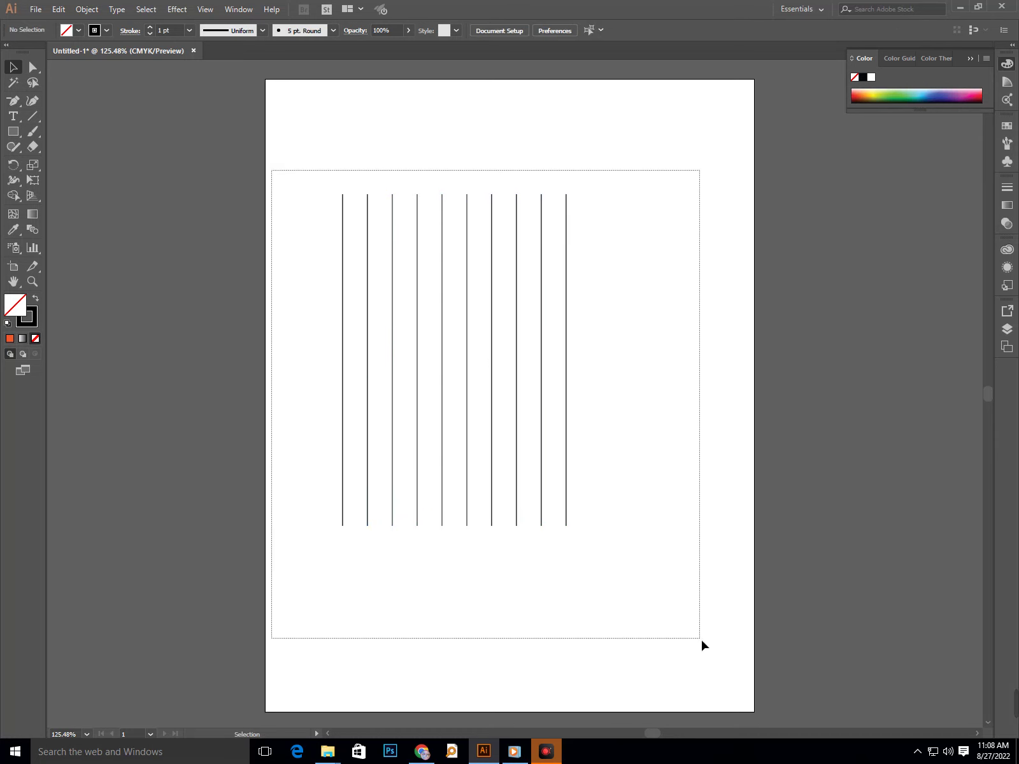
Make a rotated copy of all ten vertical lines.
{"action": "left_click_drag", "start_coordinate": [271, 169], "coordinate": [700, 639]}
{"action": "right_click", "coordinate": [567, 485]}
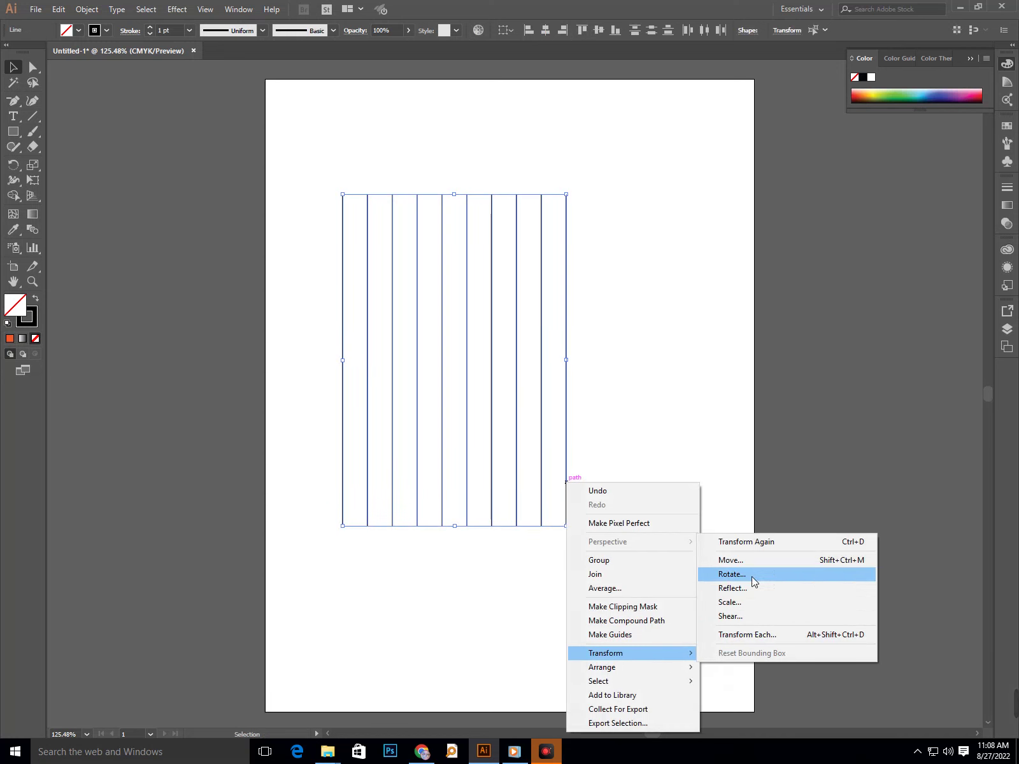
{"action": "left_click", "coordinate": [746, 574]}
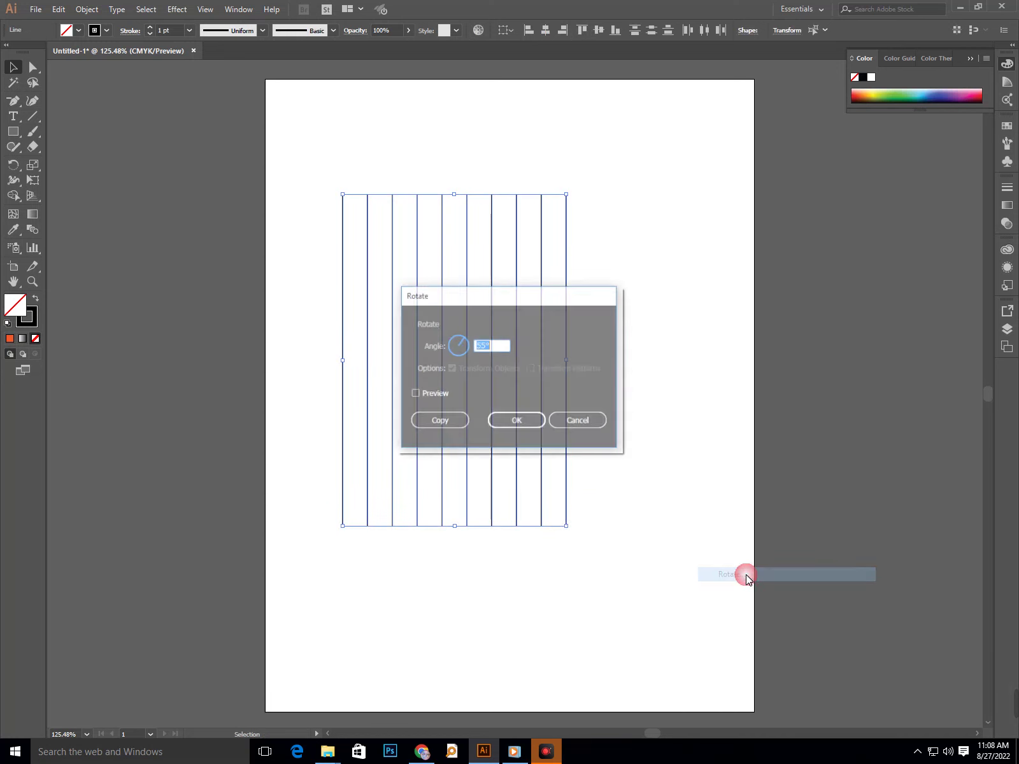
{"action": "left_click", "coordinate": [443, 421]}
Add a vertically reflected copy of the rotated lines to complete the hexagonal lattice.
{"action": "right_click", "coordinate": [444, 421]}
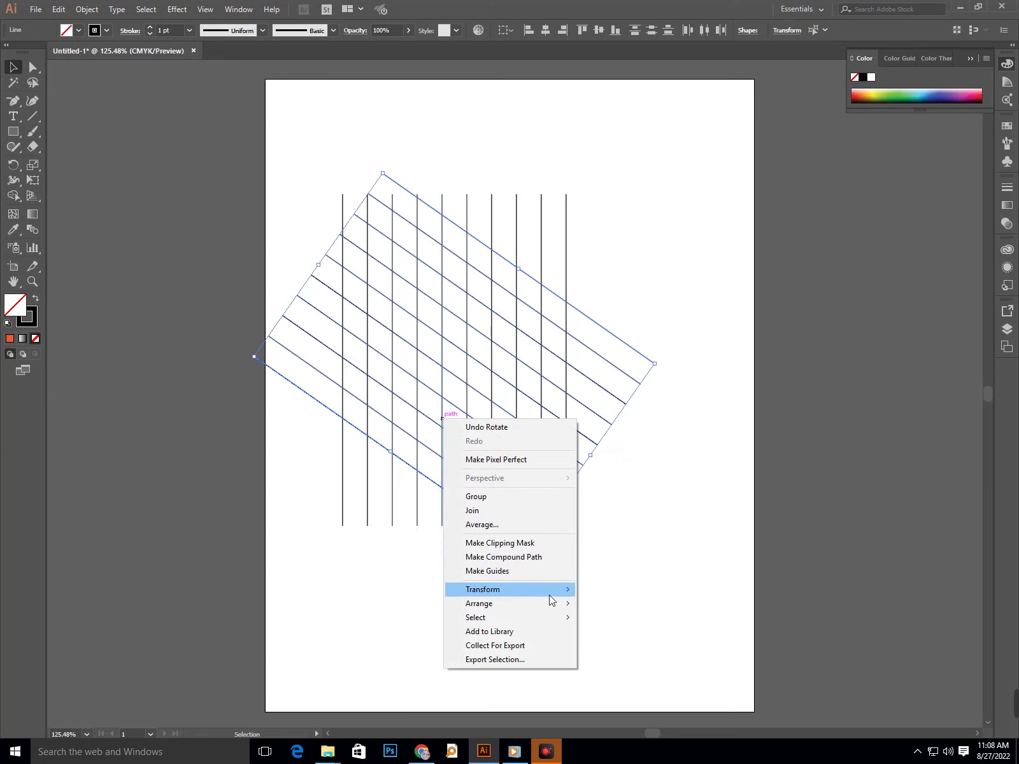
{"action": "mouse_move", "coordinate": [510, 589]}
{"action": "left_click", "coordinate": [621, 638]}
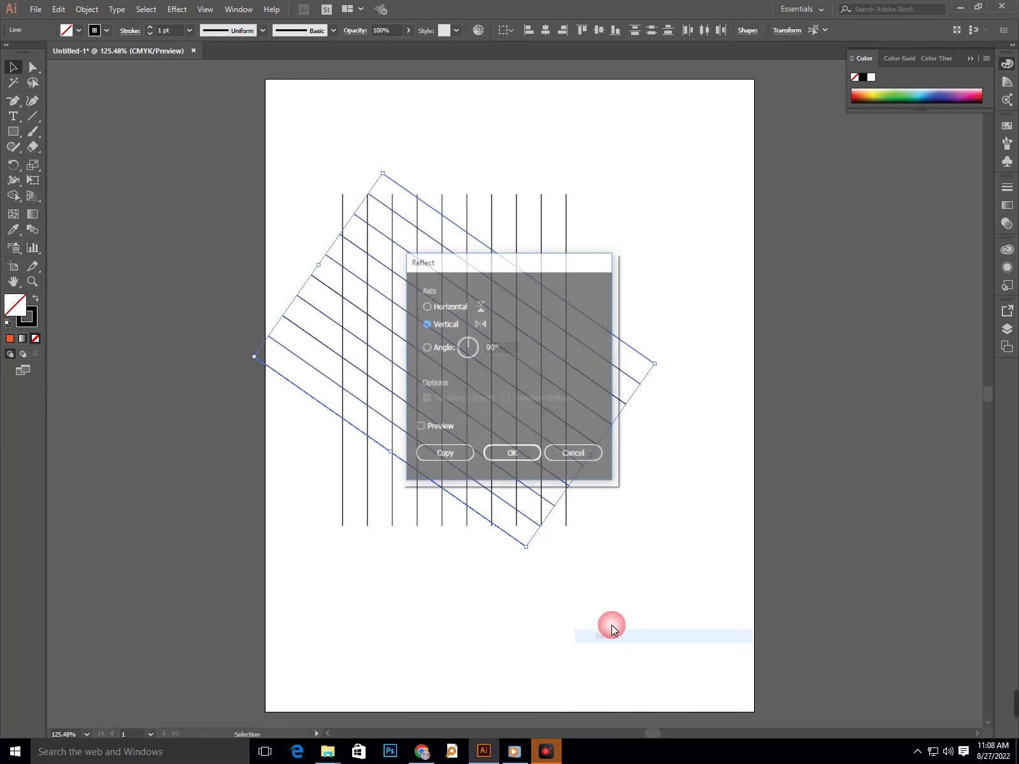
{"action": "left_click", "coordinate": [450, 453]}
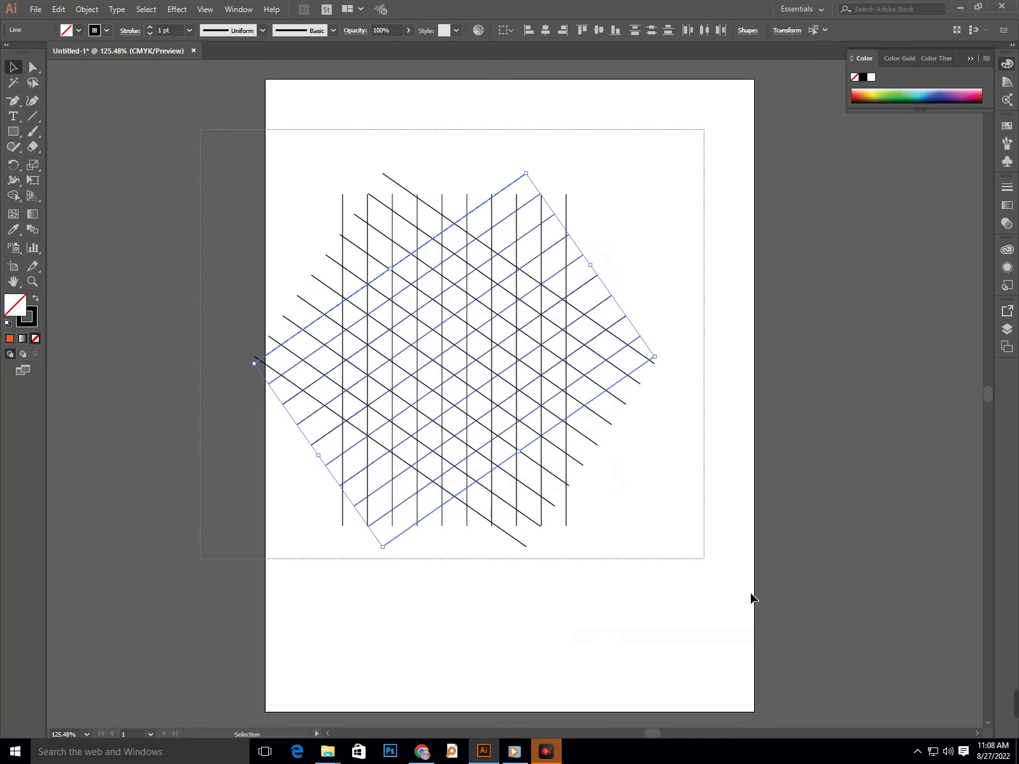
{"action": "left_click_drag", "start_coordinate": [316, 247], "coordinate": [631, 549]}
{"action": "left_click_drag", "start_coordinate": [599, 425], "coordinate": [607, 424]}
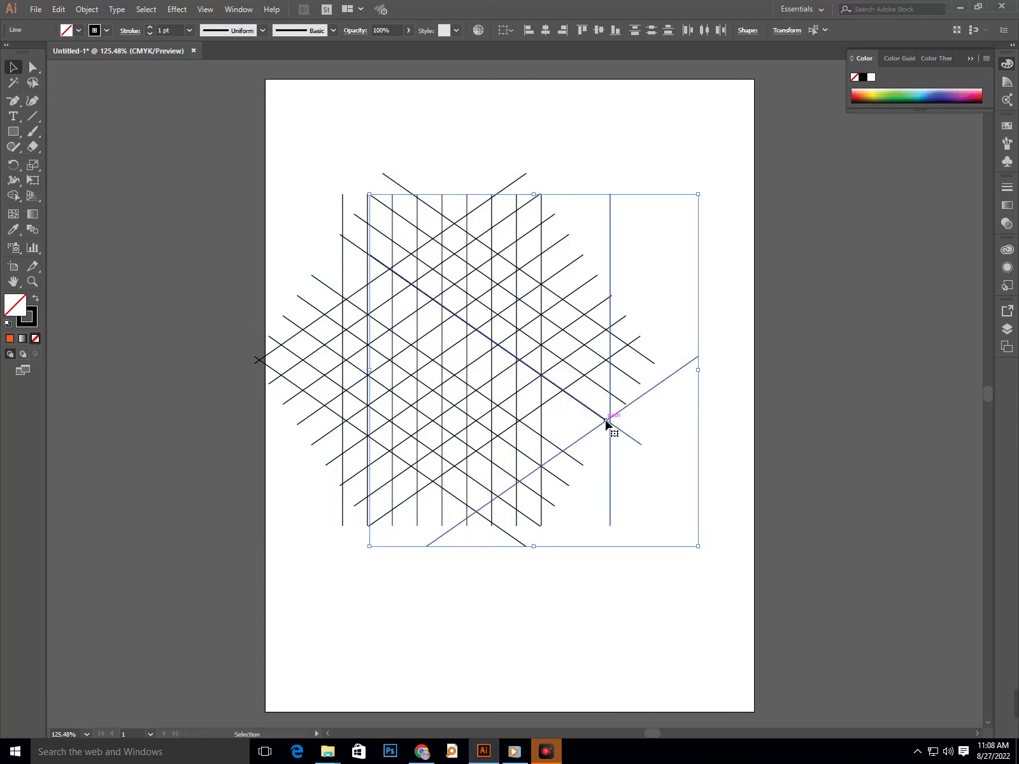
{"action": "left_click", "coordinate": [544, 571]}
{"action": "key", "text": "ctrl+z"}
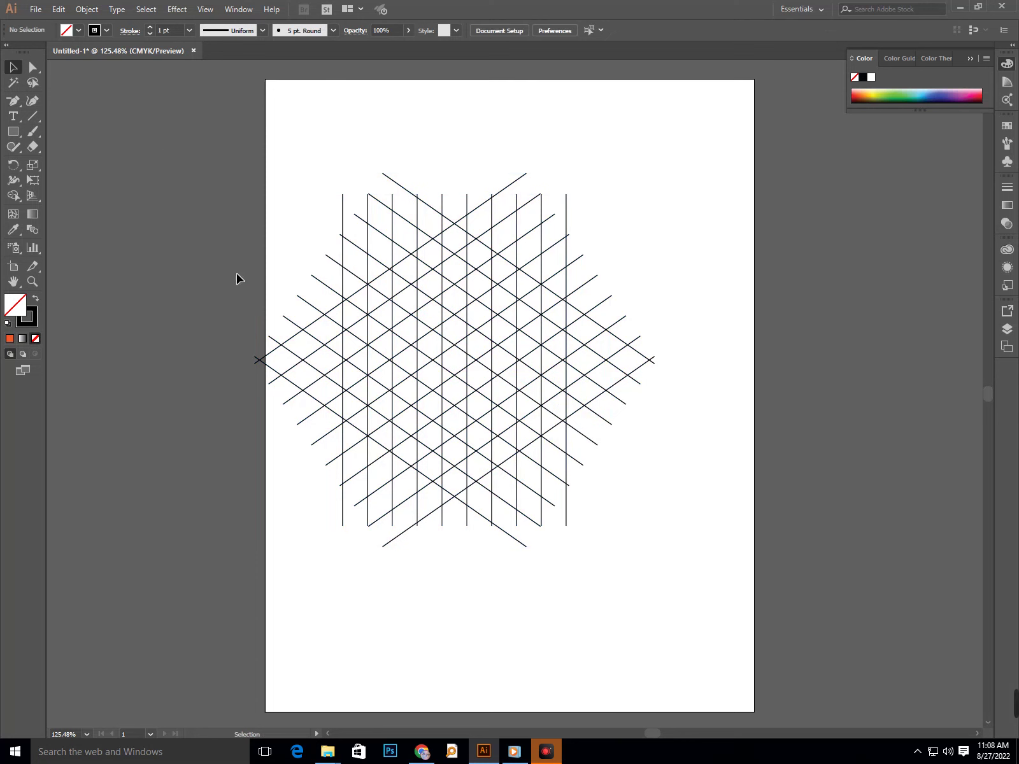
Zoom in, scale up the line grid and move it to the page centre.
{"action": "left_click_drag", "start_coordinate": [619, 511], "coordinate": [642, 589]}
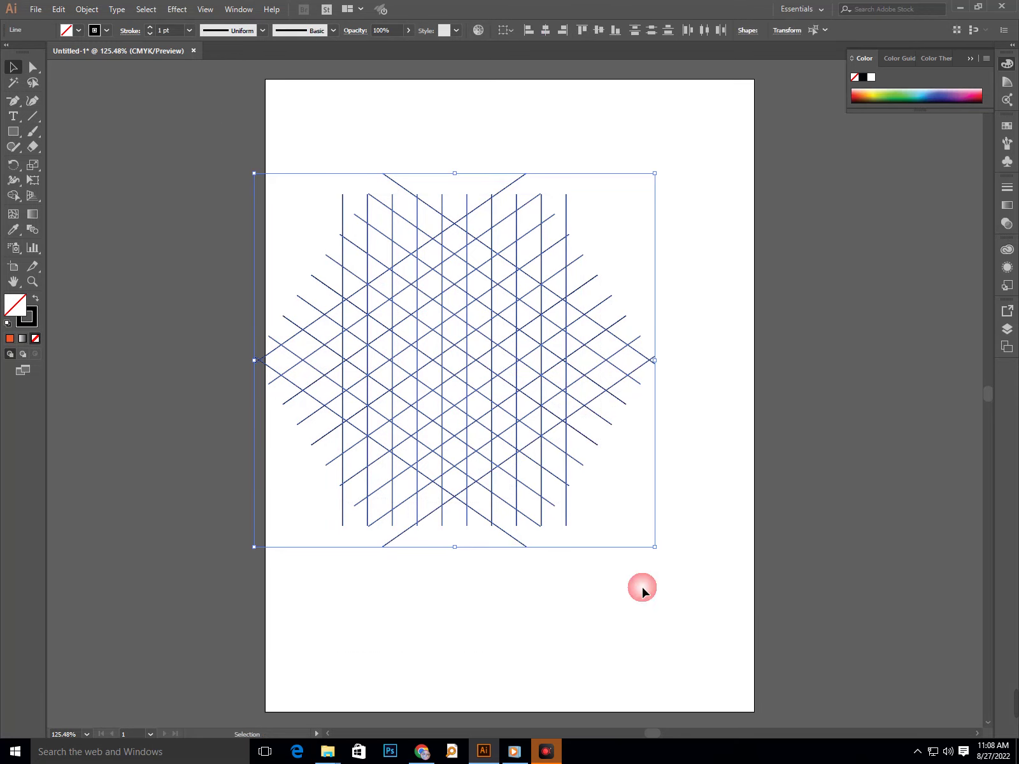
{"action": "mouse_move", "coordinate": [527, 462]}
{"action": "left_mouse_down"}
{"action": "mouse_move", "coordinate": [605, 457]}
{"action": "mouse_move", "coordinate": [579, 461]}
{"action": "left_mouse_up"}
{"action": "key", "text": "a"}
{"action": "key", "text": "ctrl+equal"}
{"action": "key", "text": "v"}
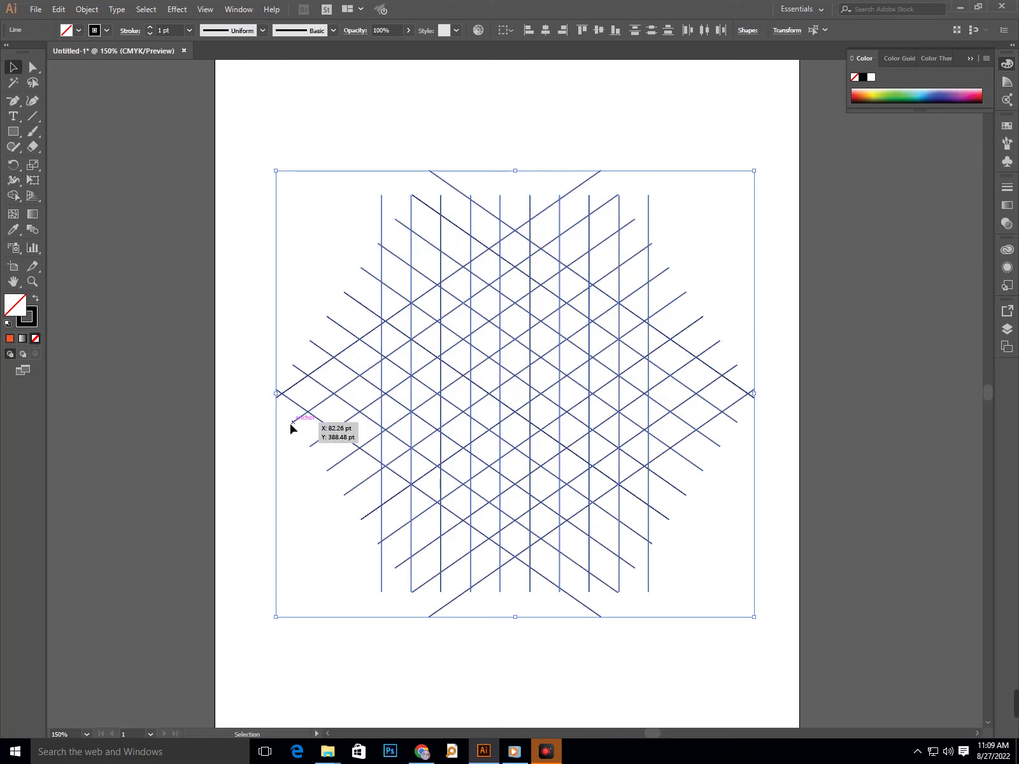
{"action": "left_click_drag", "start_coordinate": [760, 622], "coordinate": [773, 634]}
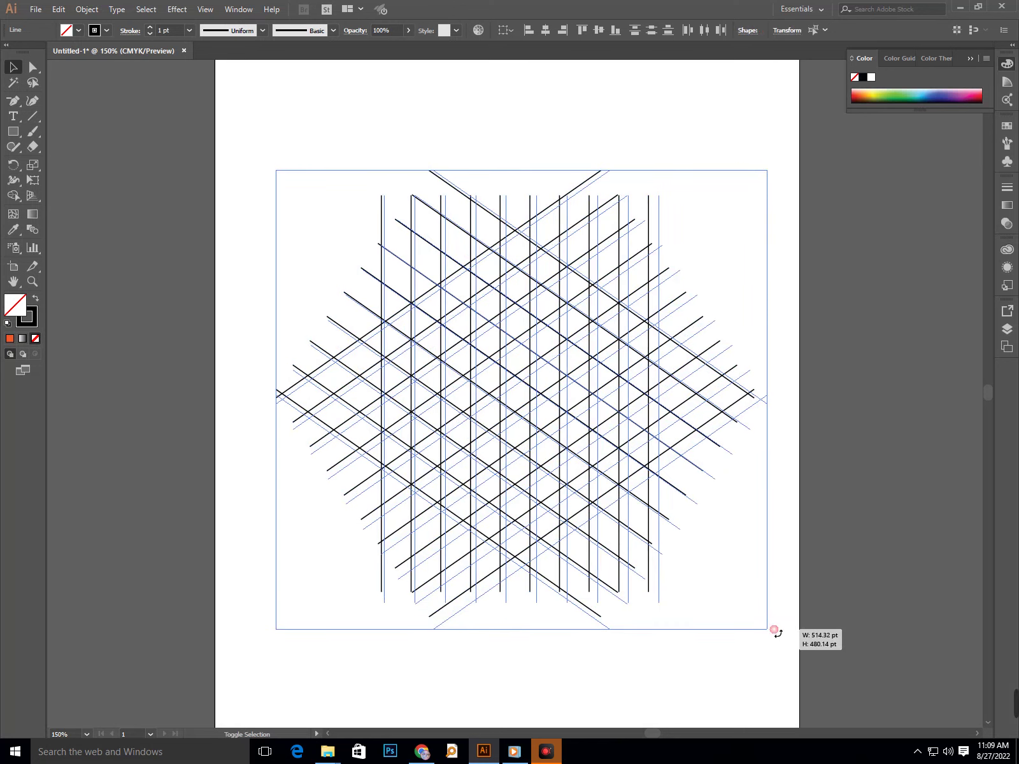
{"action": "left_click_drag", "start_coordinate": [523, 493], "coordinate": [509, 487]}
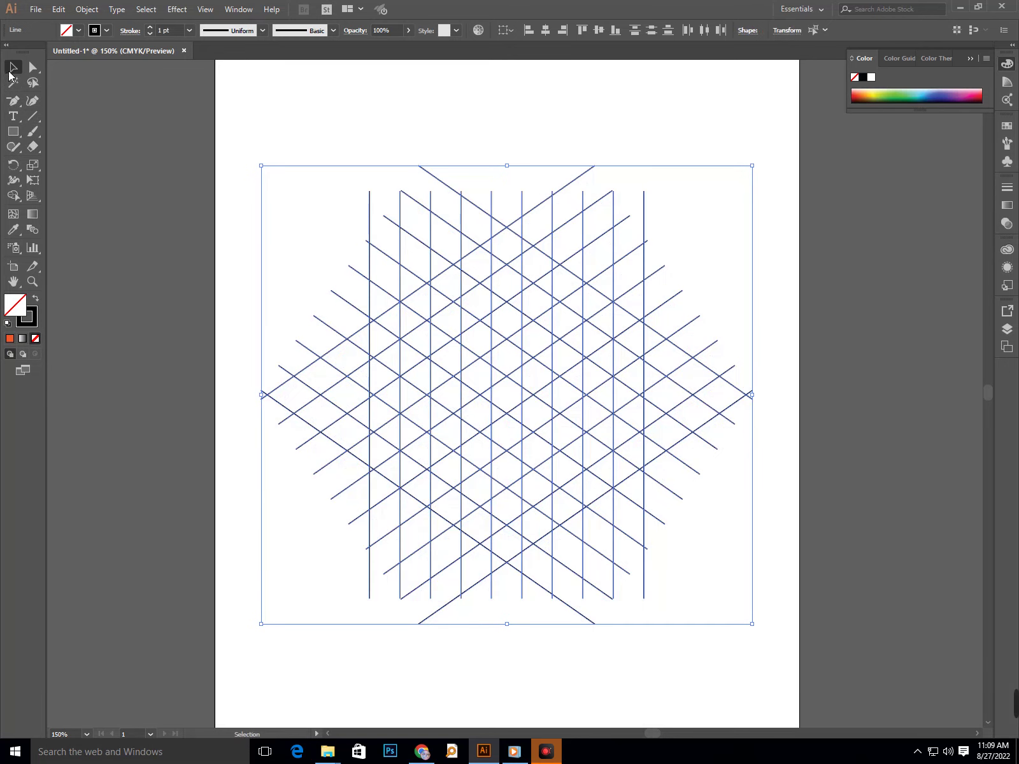
{"action": "left_click", "coordinate": [103, 145]}
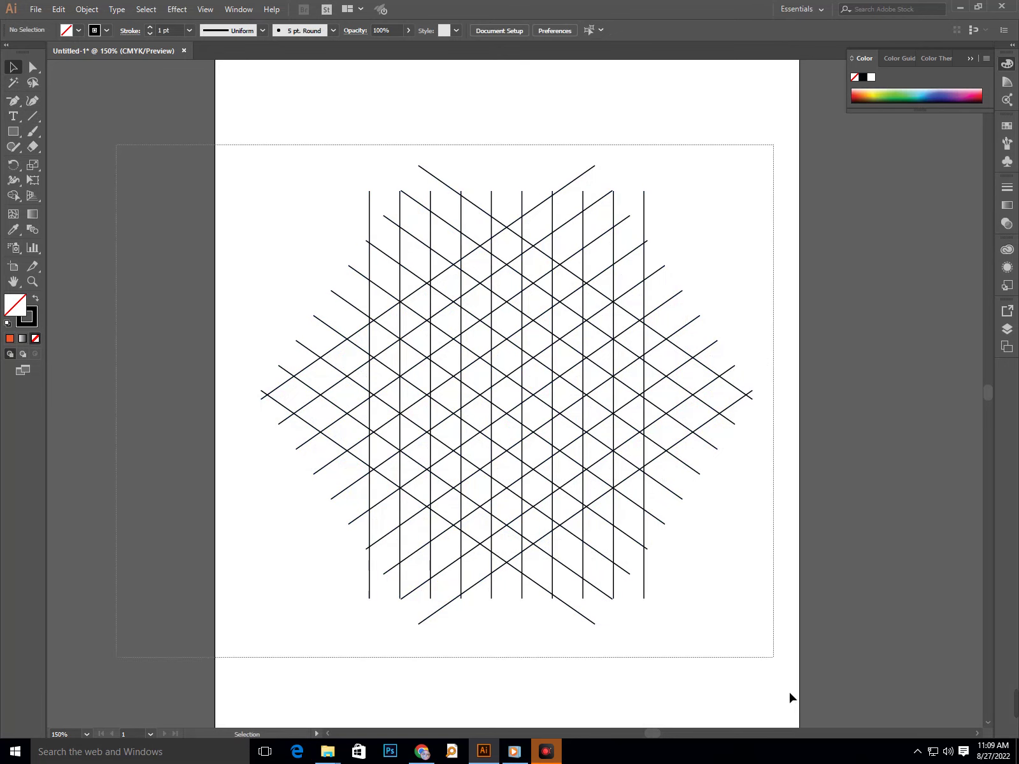
{"action": "left_click_drag", "start_coordinate": [118, 144], "coordinate": [797, 695]}
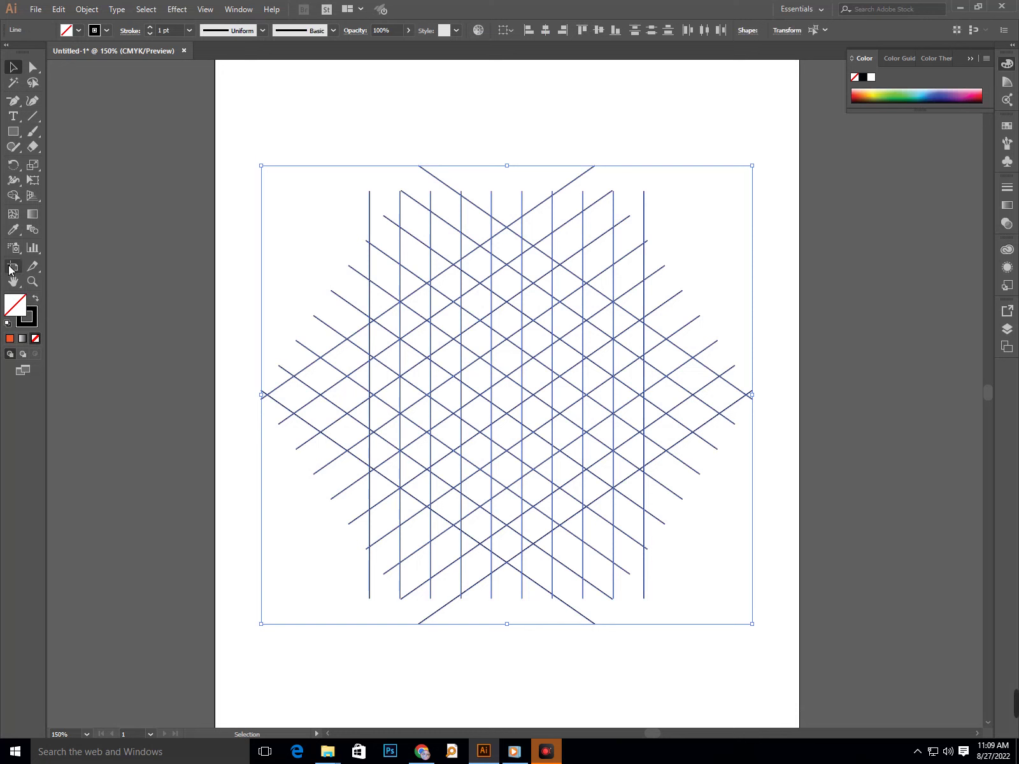
Choose the Shape Builder tool with an orange fill colour.
{"action": "left_click_drag", "start_coordinate": [12, 196], "coordinate": [51, 195]}
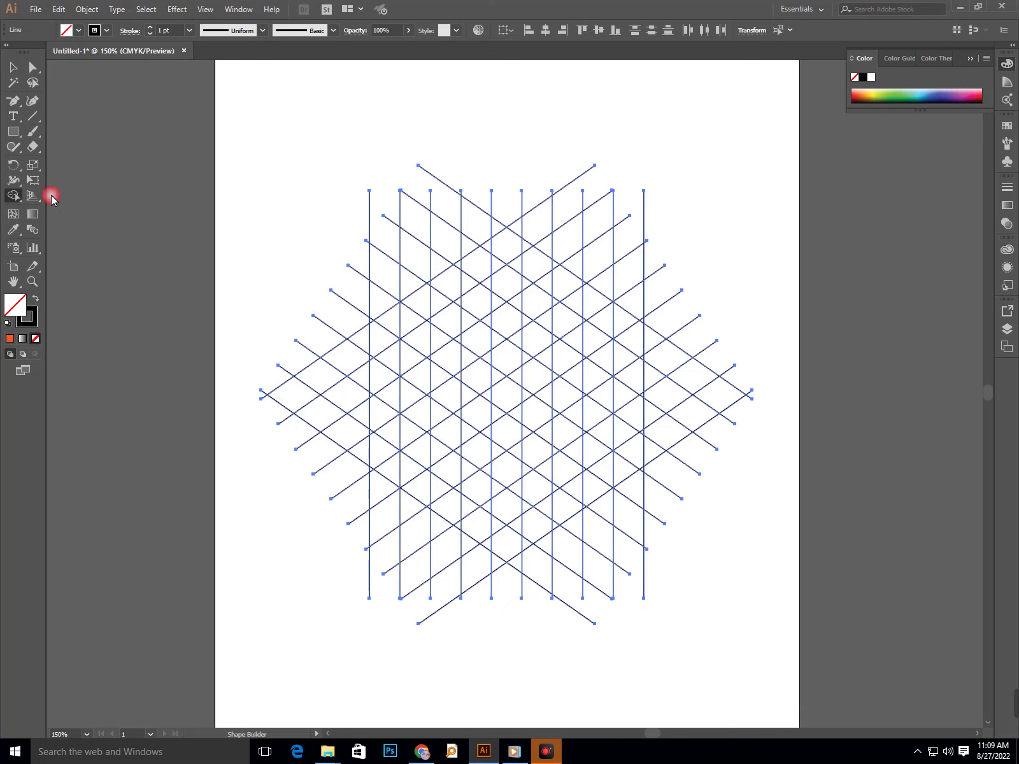
{"action": "left_click", "coordinate": [66, 30]}
{"action": "left_click", "coordinate": [88, 52]}
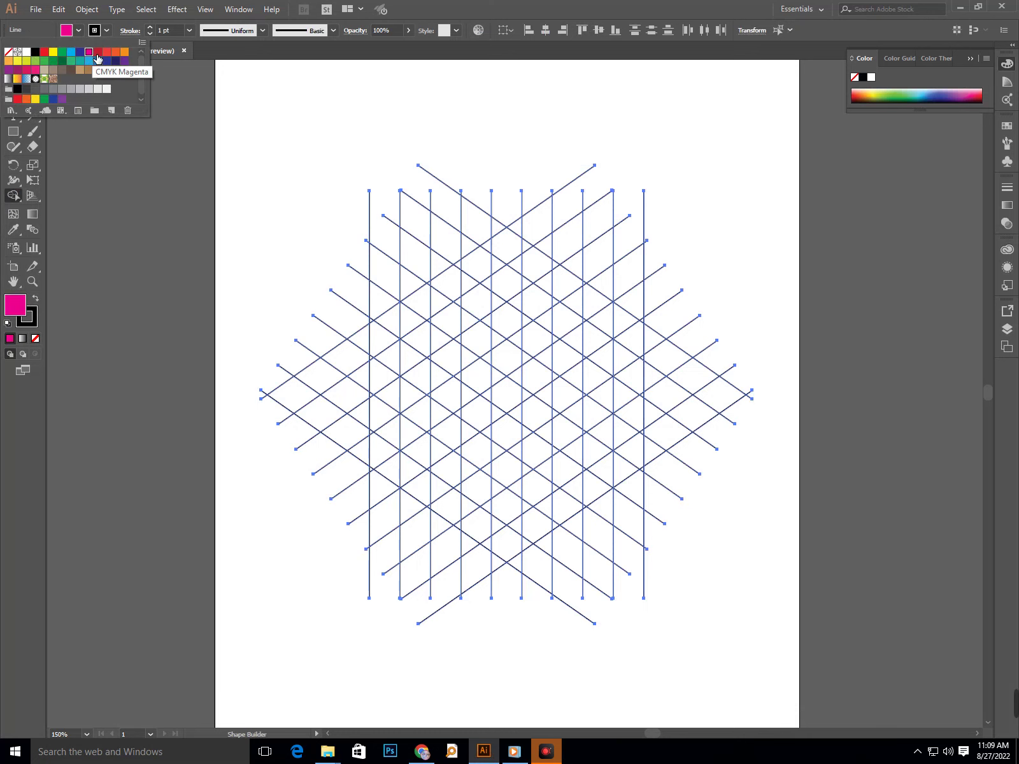
{"action": "left_click", "coordinate": [28, 100]}
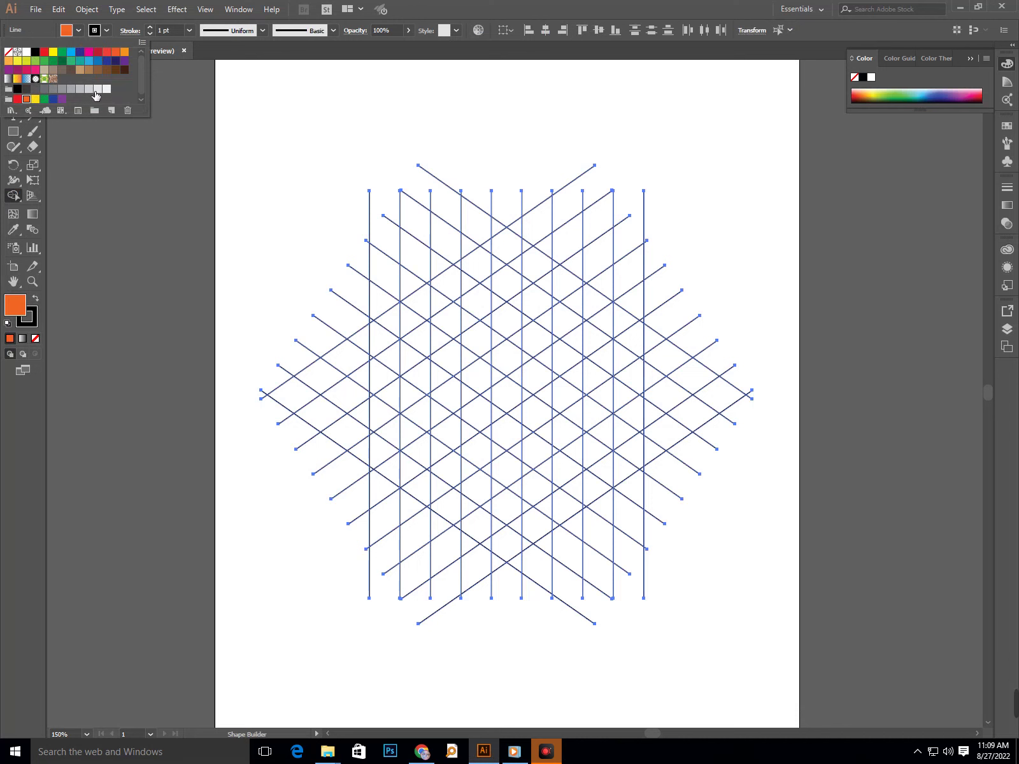
{"action": "left_click", "coordinate": [392, 474]}
Merge grid cells around the centre into a thick orange hexagonal ring.
{"action": "mouse_move", "coordinate": [395, 430]}
{"action": "left_mouse_down"}
{"action": "mouse_move", "coordinate": [418, 318]}
{"action": "mouse_move", "coordinate": [513, 253]}
{"action": "left_mouse_up"}
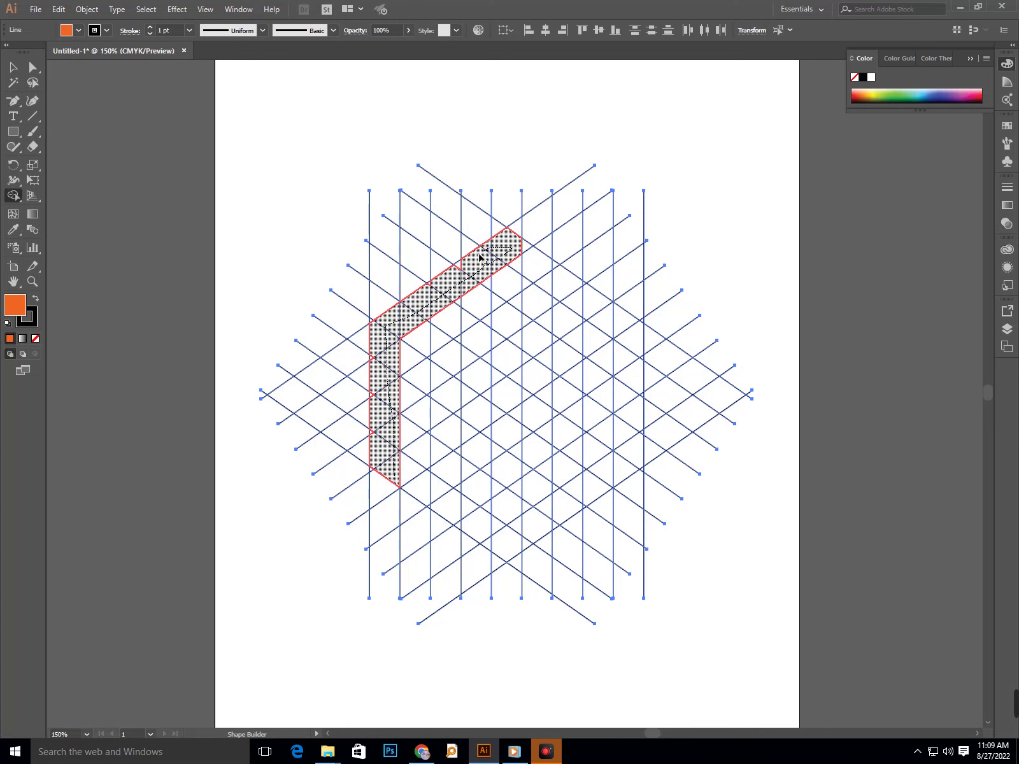
{"action": "left_click", "coordinate": [449, 280]}
{"action": "mouse_move", "coordinate": [504, 252]}
{"action": "left_mouse_down"}
{"action": "mouse_move", "coordinate": [628, 333]}
{"action": "mouse_move", "coordinate": [626, 457]}
{"action": "mouse_move", "coordinate": [500, 546]}
{"action": "mouse_move", "coordinate": [401, 478]}
{"action": "mouse_move", "coordinate": [411, 487]}
{"action": "left_mouse_up"}
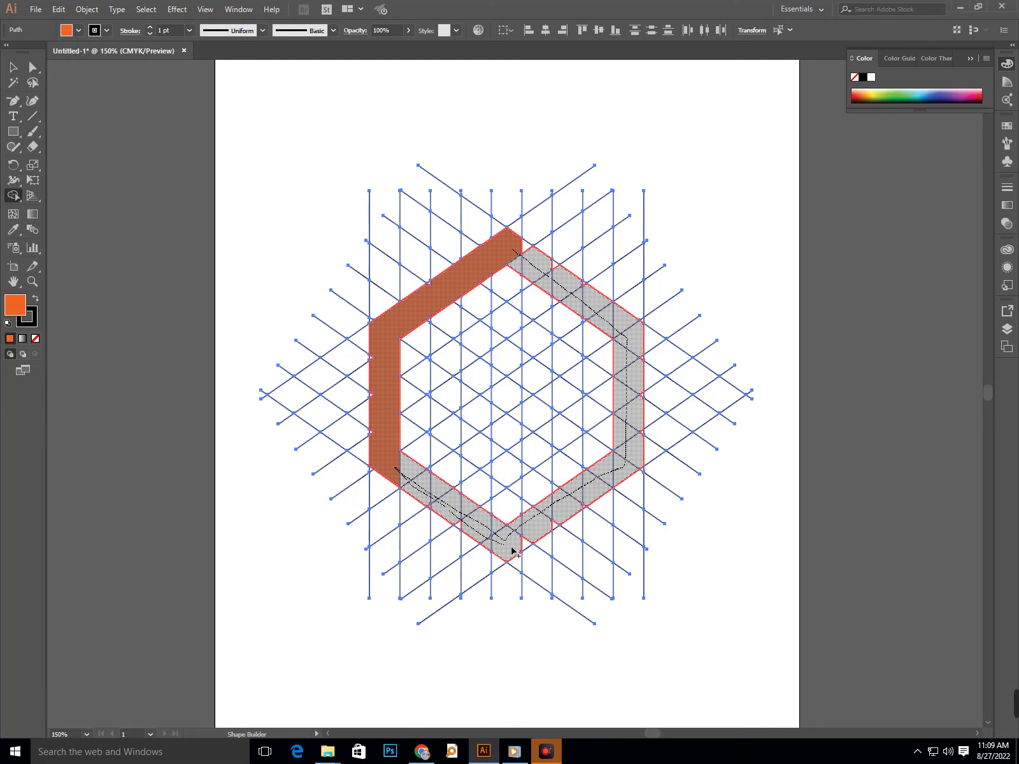
{"action": "mouse_move", "coordinate": [572, 517]}
{"action": "left_mouse_down"}
{"action": "mouse_move", "coordinate": [467, 546]}
{"action": "mouse_move", "coordinate": [466, 530]}
{"action": "left_mouse_up"}
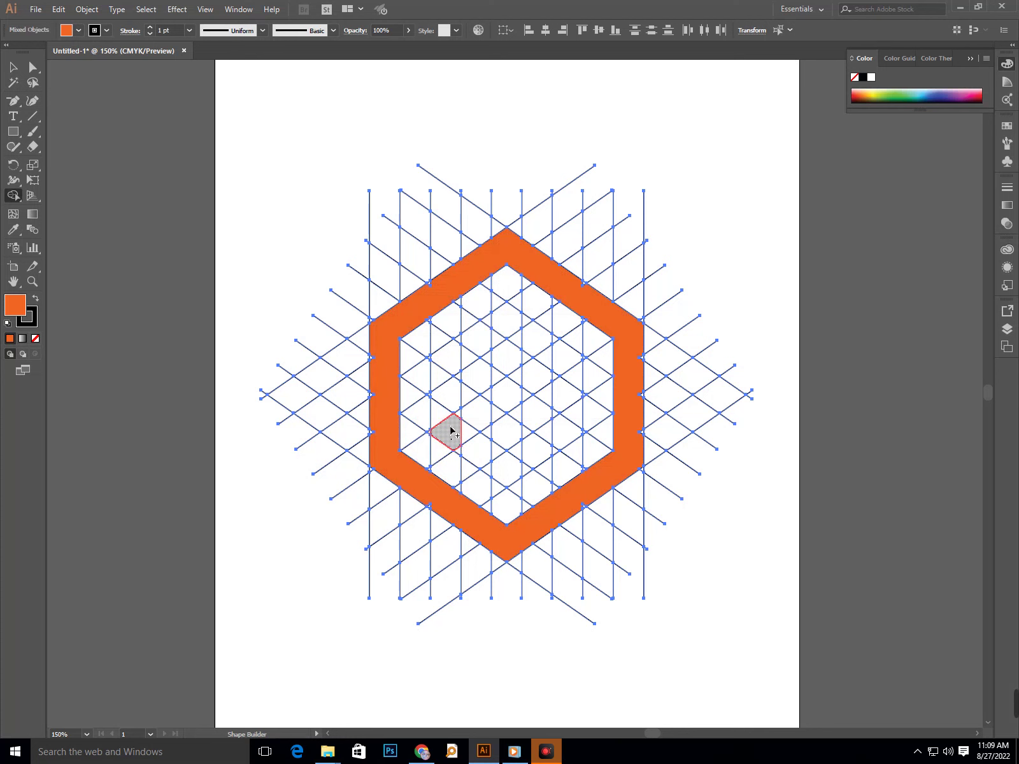
Merge inner grid cells with the ring so it spirals inward into a hooked G.
{"action": "left_click_drag", "start_coordinate": [451, 431], "coordinate": [508, 328]}
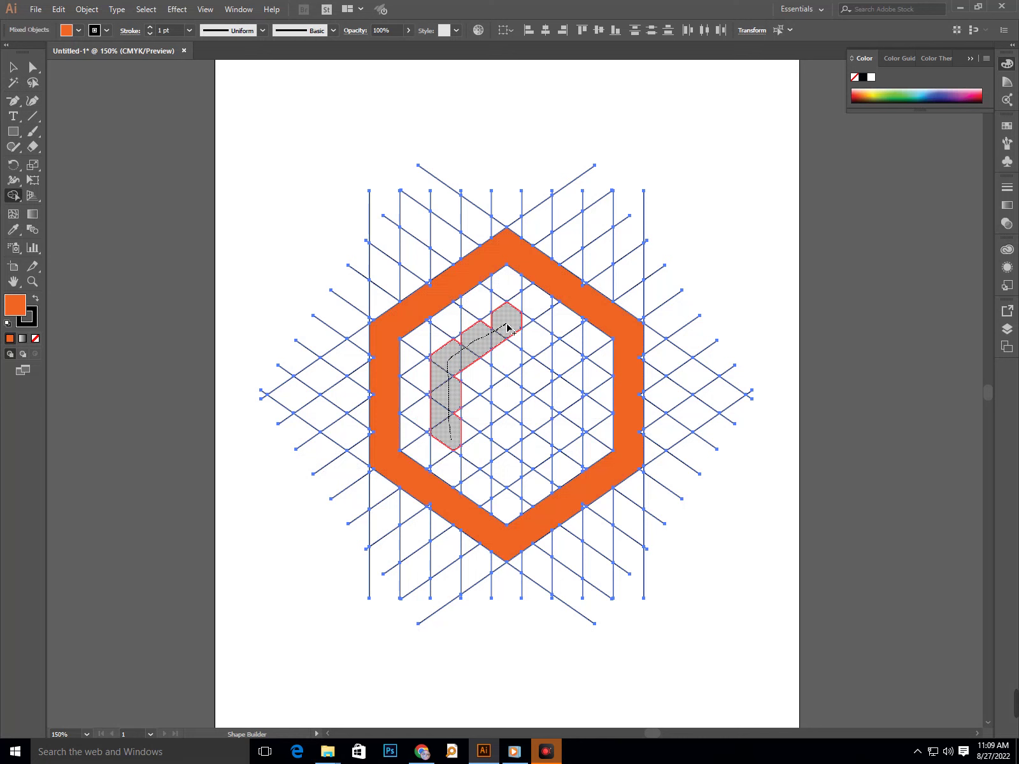
{"action": "left_click_drag", "start_coordinate": [519, 316], "coordinate": [547, 292]}
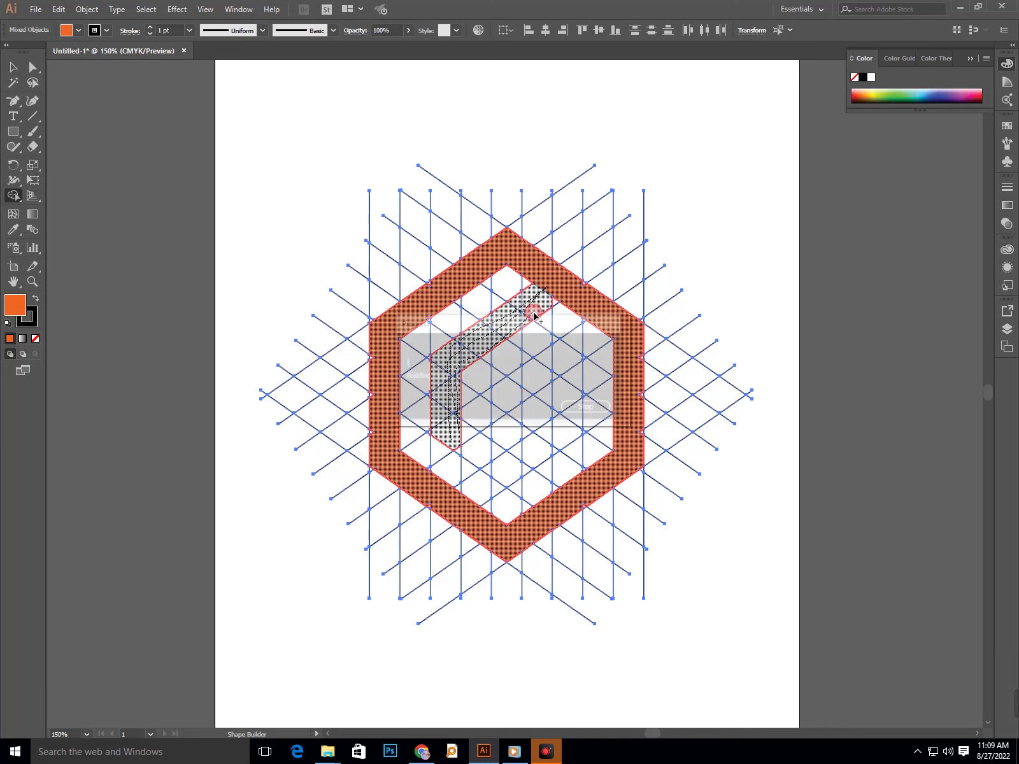
{"action": "left_click_drag", "start_coordinate": [522, 326], "coordinate": [529, 316]}
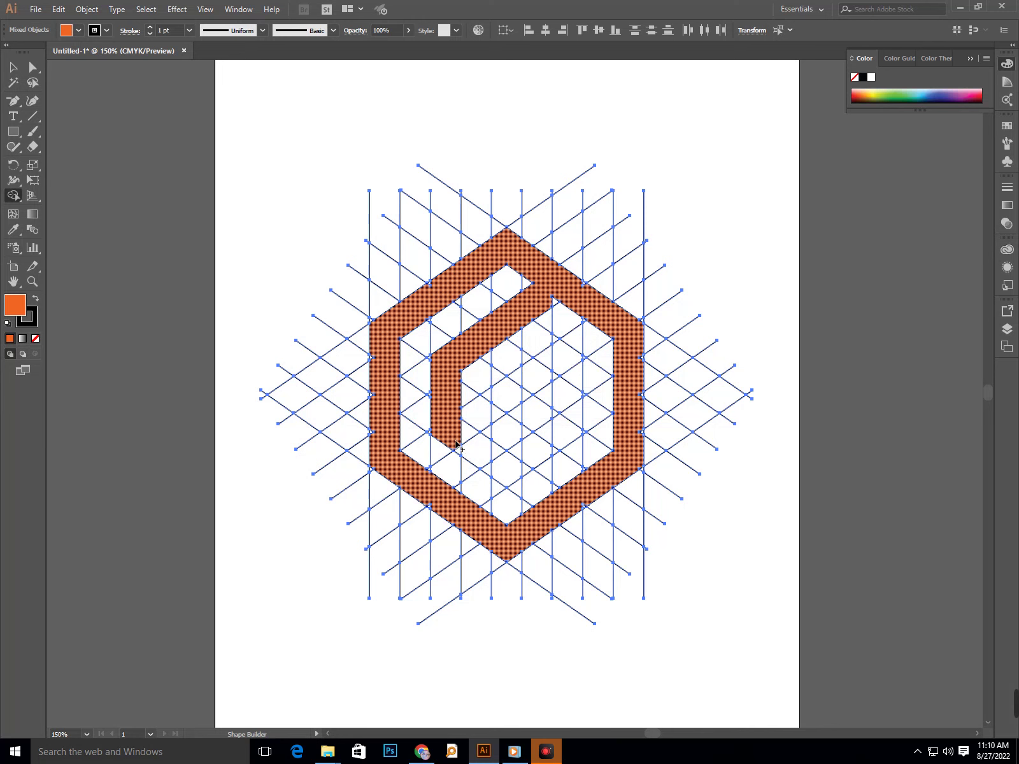
{"action": "mouse_move", "coordinate": [456, 444]}
{"action": "left_mouse_down"}
{"action": "mouse_move", "coordinate": [508, 474]}
{"action": "mouse_move", "coordinate": [560, 430]}
{"action": "mouse_move", "coordinate": [560, 357]}
{"action": "mouse_move", "coordinate": [508, 395]}
{"action": "mouse_move", "coordinate": [480, 447]}
{"action": "mouse_move", "coordinate": [496, 461]}
{"action": "left_mouse_up"}
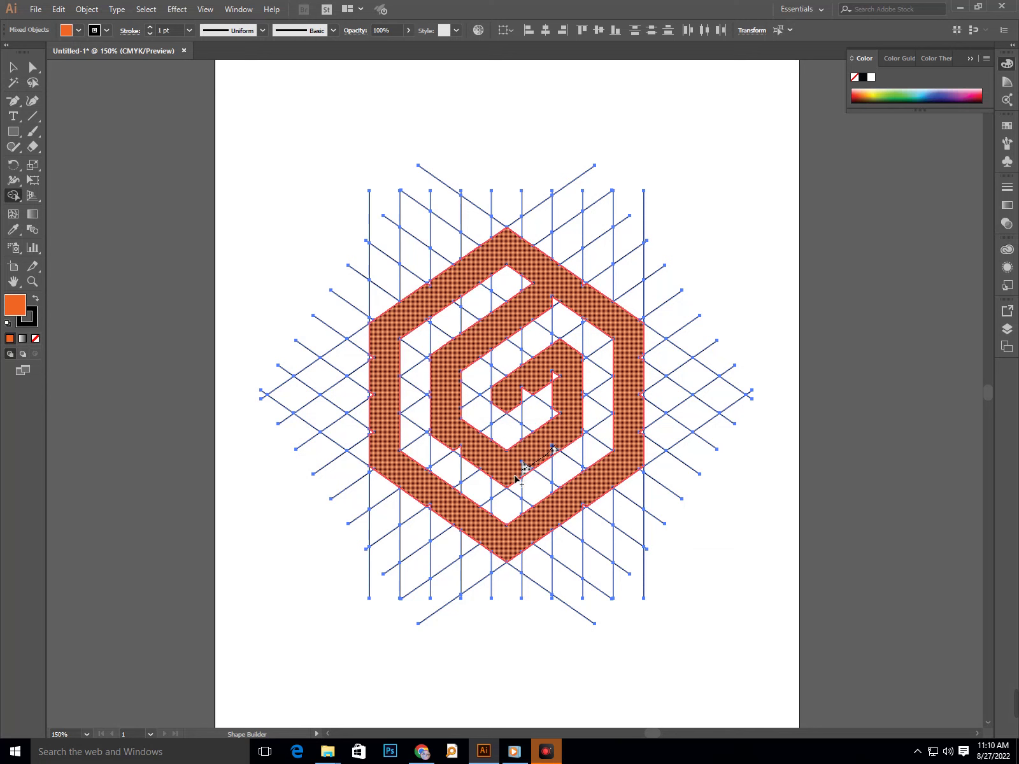
{"action": "mouse_move", "coordinate": [516, 479]}
{"action": "left_mouse_down"}
{"action": "mouse_move", "coordinate": [471, 467]}
{"action": "mouse_move", "coordinate": [462, 451]}
{"action": "mouse_move", "coordinate": [472, 439]}
{"action": "left_mouse_up"}
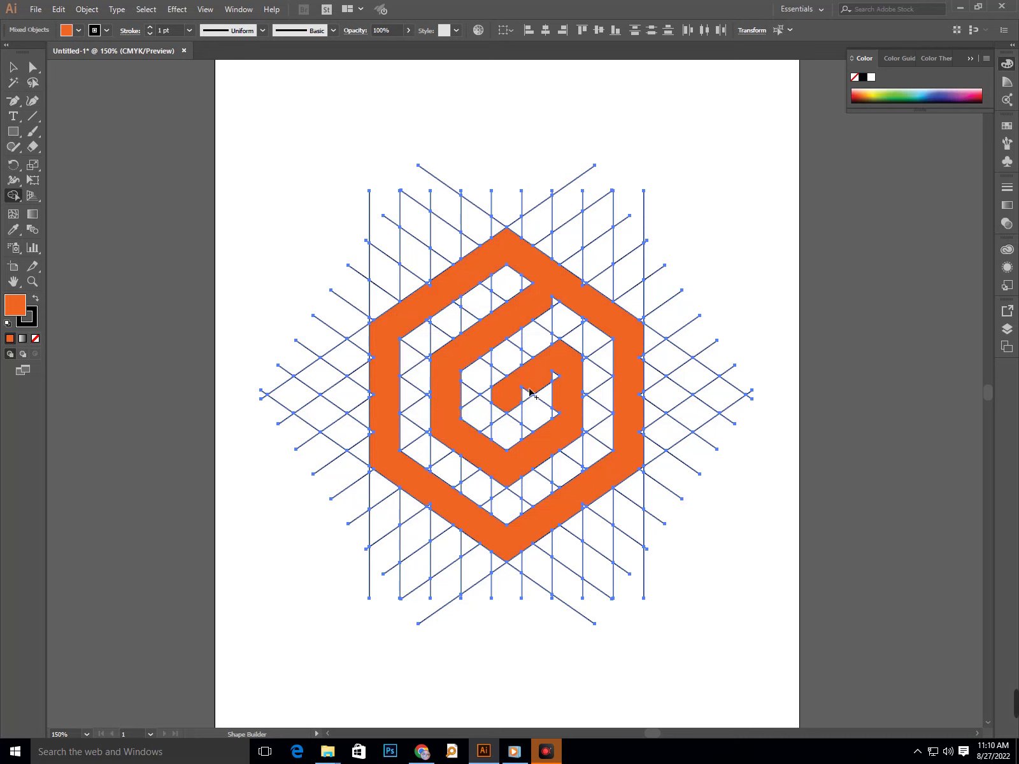
{"action": "mouse_move", "coordinate": [558, 403]}
{"action": "left_mouse_down"}
{"action": "mouse_move", "coordinate": [556, 428]}
{"action": "mouse_move", "coordinate": [554, 412]}
{"action": "left_mouse_up"}
{"action": "left_click_drag", "start_coordinate": [557, 309], "coordinate": [523, 327]}
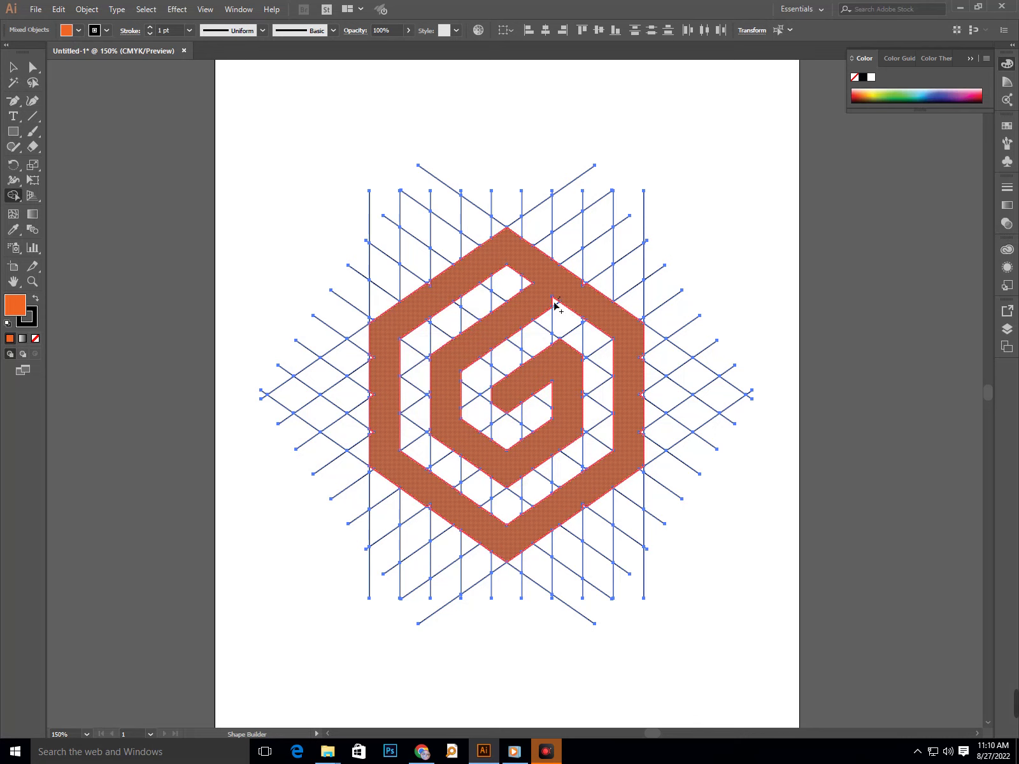
Select the orange spiral compound path on its own and copy it.
{"action": "left_click", "coordinate": [14, 68]}
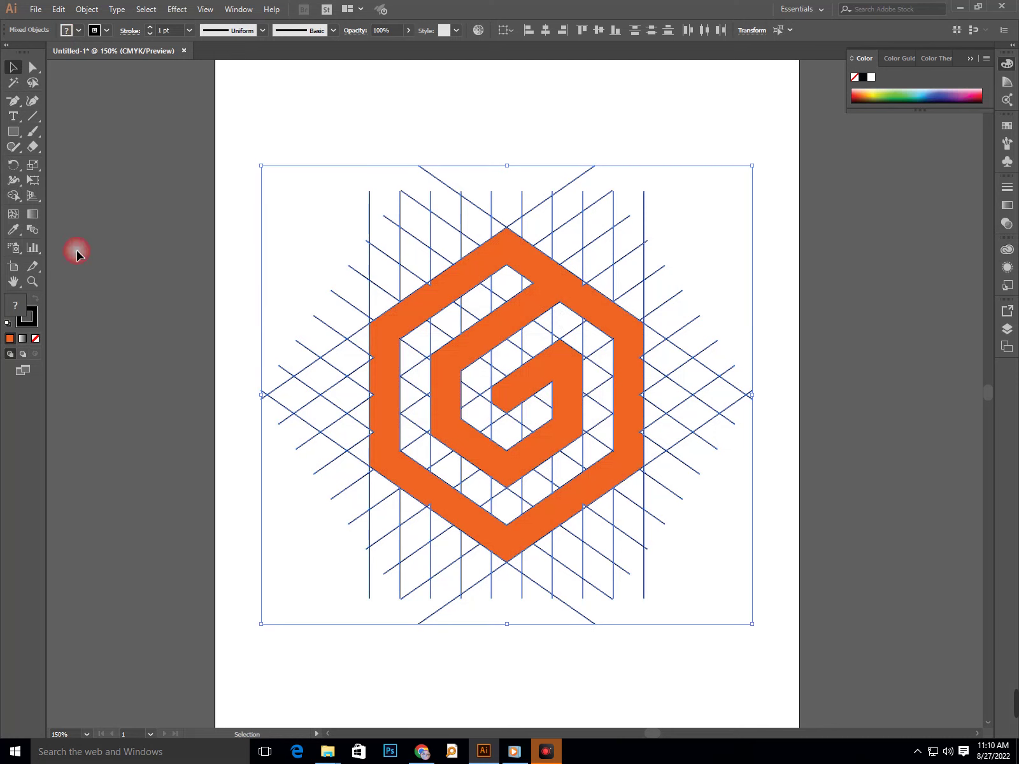
{"action": "left_click", "coordinate": [80, 252]}
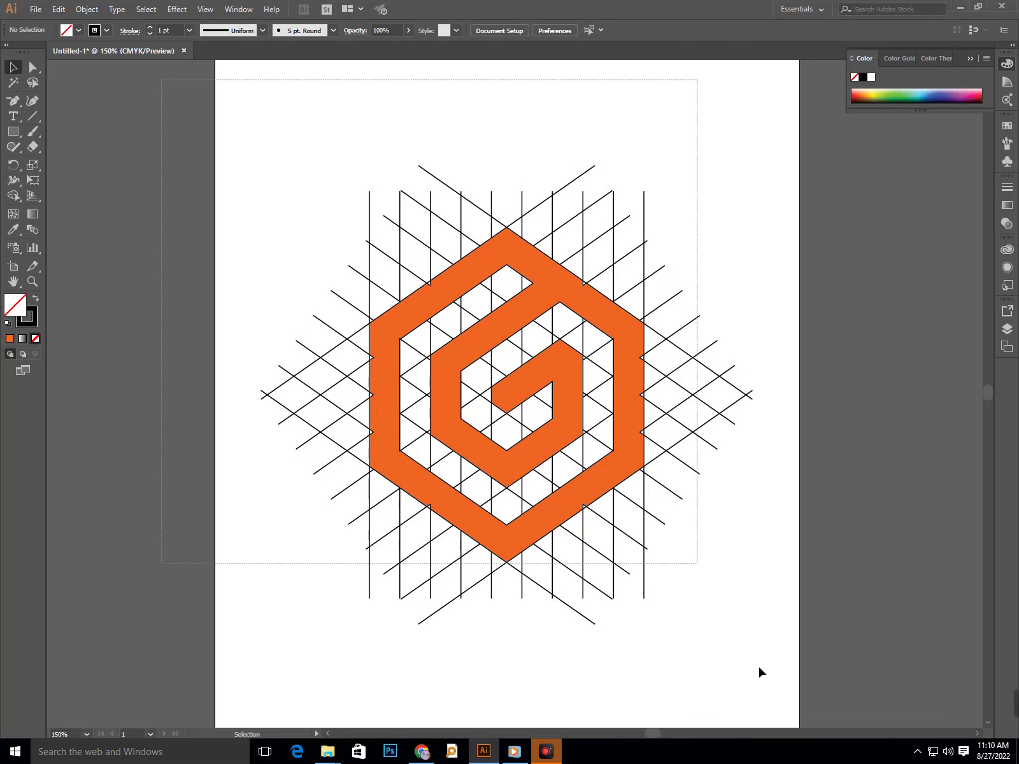
{"action": "left_click_drag", "start_coordinate": [158, 82], "coordinate": [804, 726]}
{"action": "left_click", "coordinate": [754, 684]}
{"action": "left_click", "coordinate": [506, 447]}
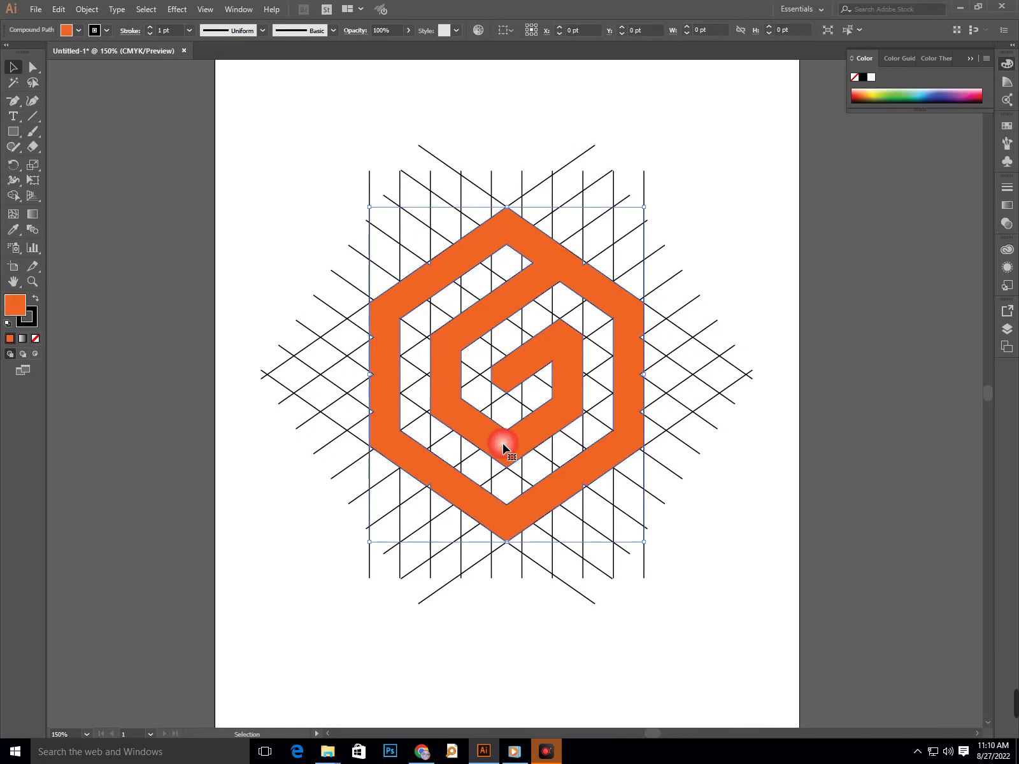
{"action": "left_click_drag", "start_coordinate": [483, 519], "coordinate": [364, 509]}
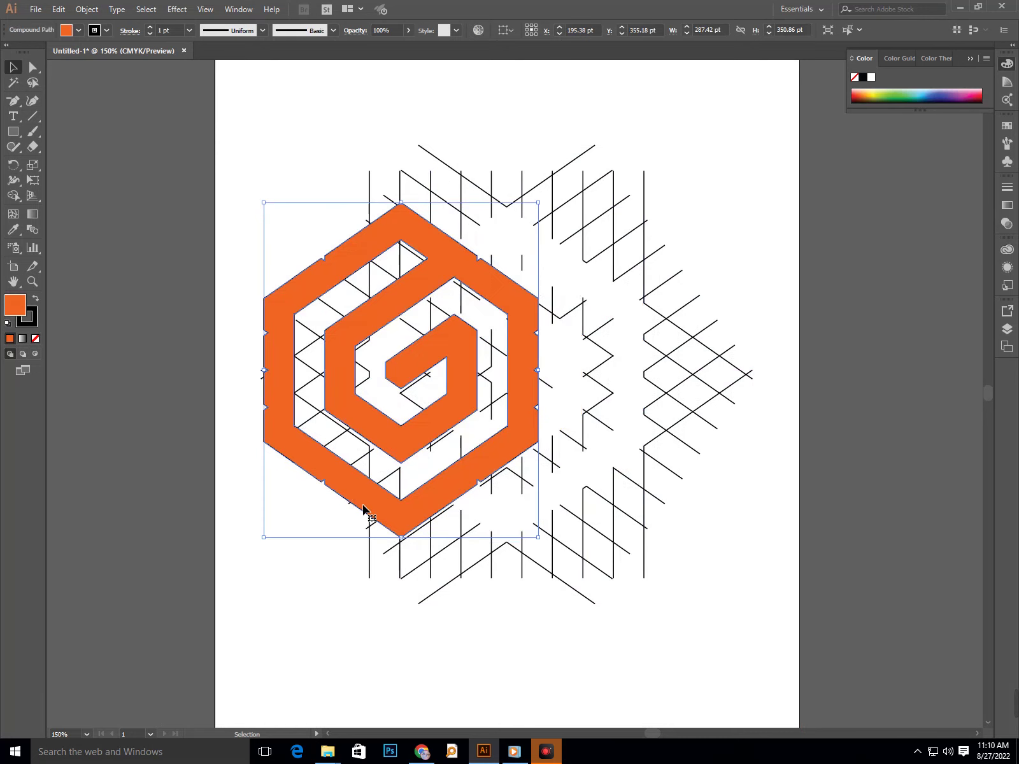
{"action": "key", "text": "ctrl+z"}
{"action": "key", "text": "a"}
{"action": "key", "text": "v"}
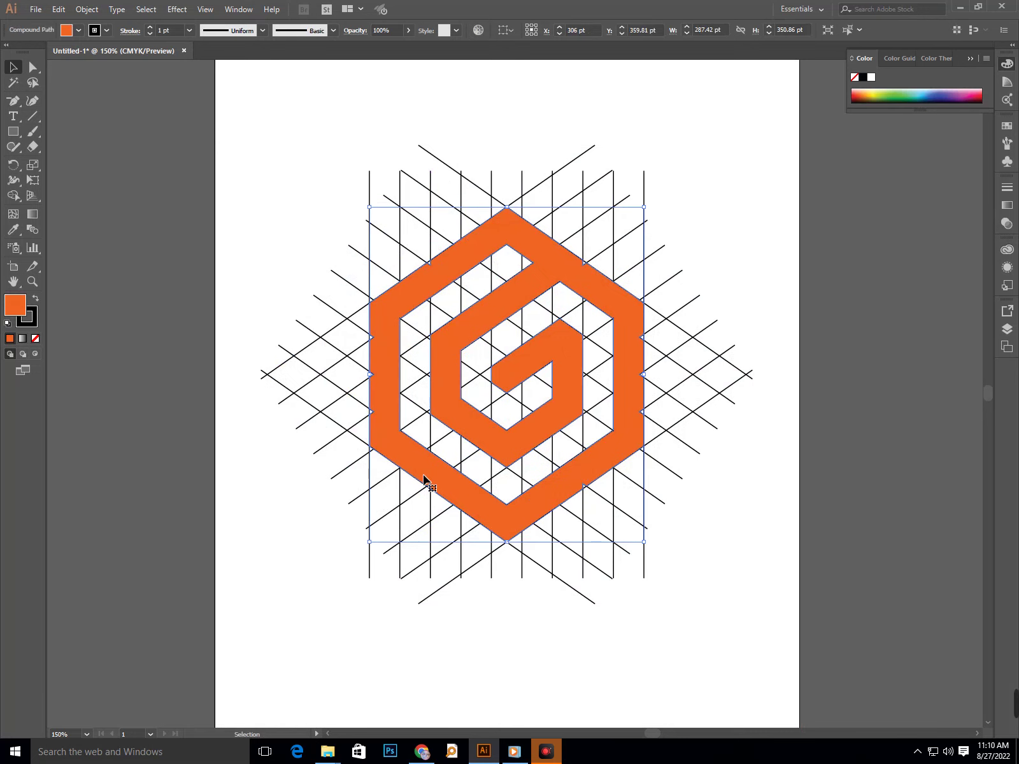
{"action": "key", "text": "a"}
{"action": "key", "text": "v"}
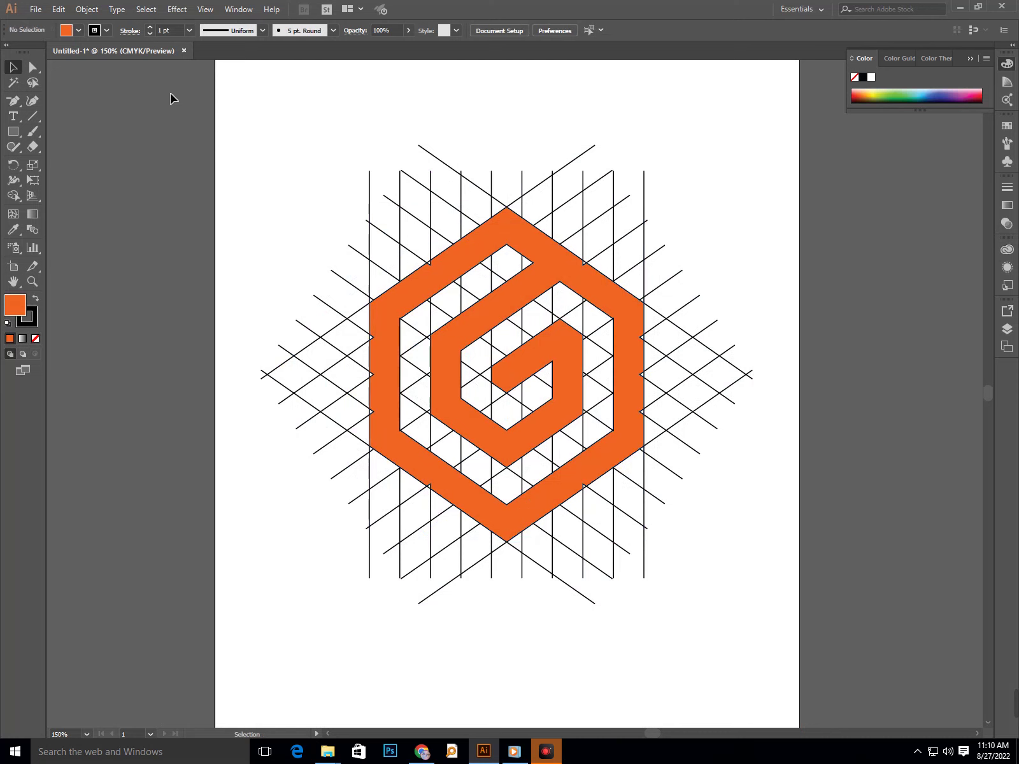
Delete the grid and spiral, paste the spiral back and shrink it to about 221 × 270 pt.
{"action": "left_click_drag", "start_coordinate": [170, 84], "coordinate": [868, 731]}
{"action": "key", "text": "Delete"}
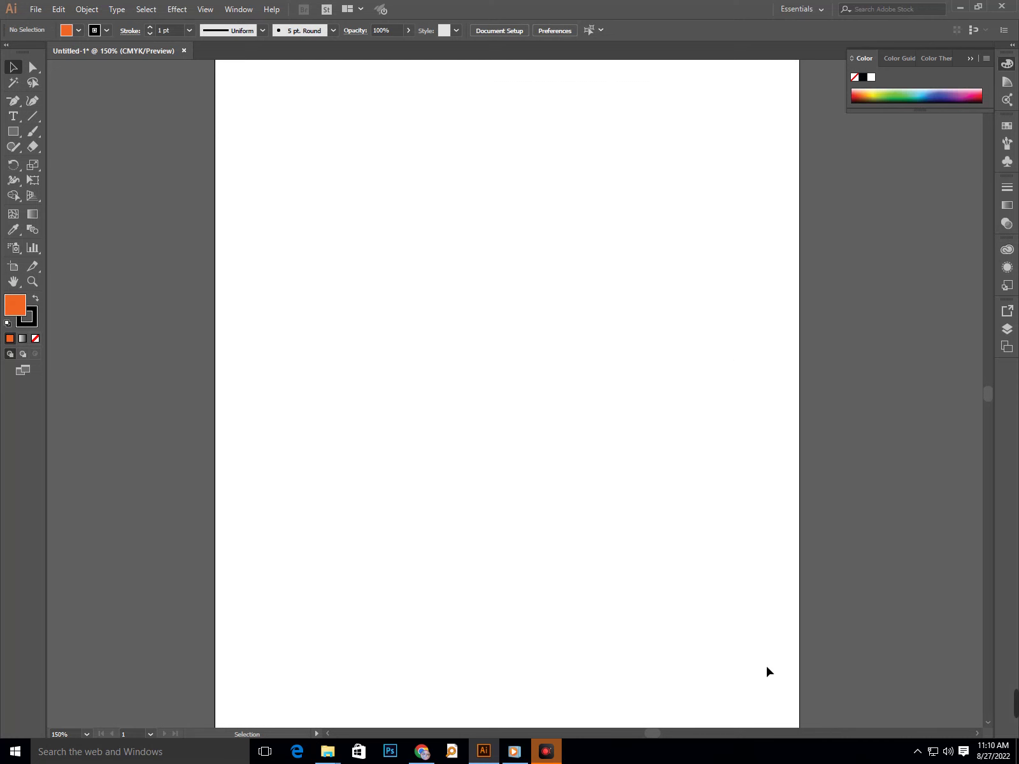
{"action": "key", "text": "ctrl+v"}
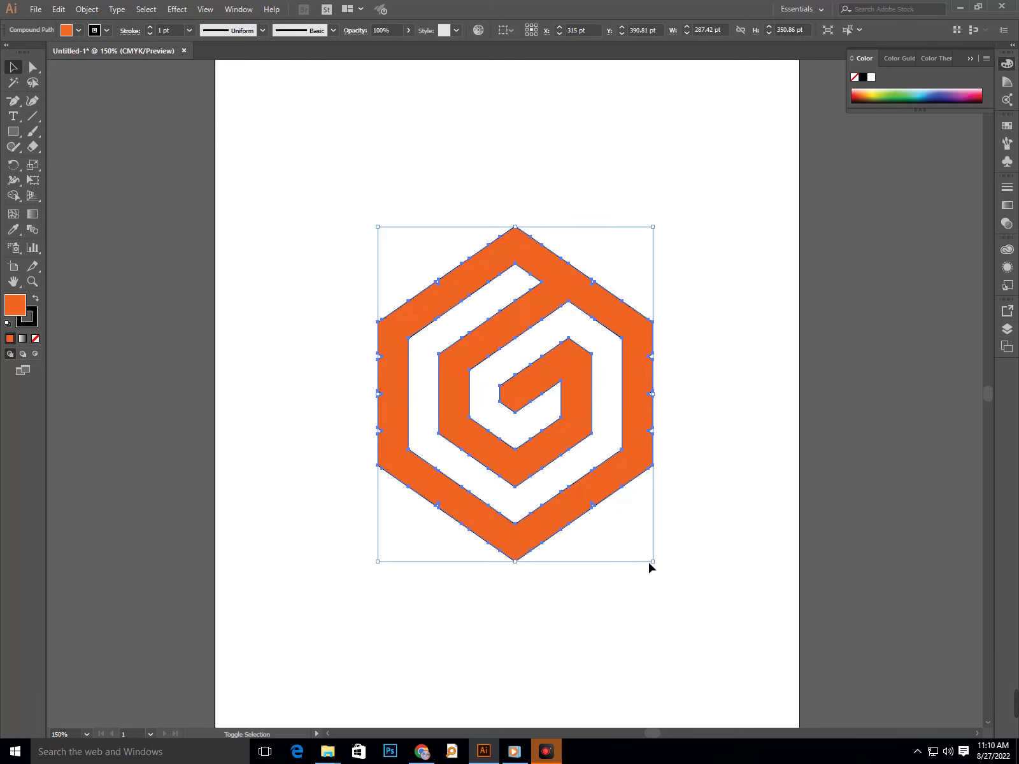
{"action": "left_click_drag", "start_coordinate": [656, 565], "coordinate": [622, 543]}
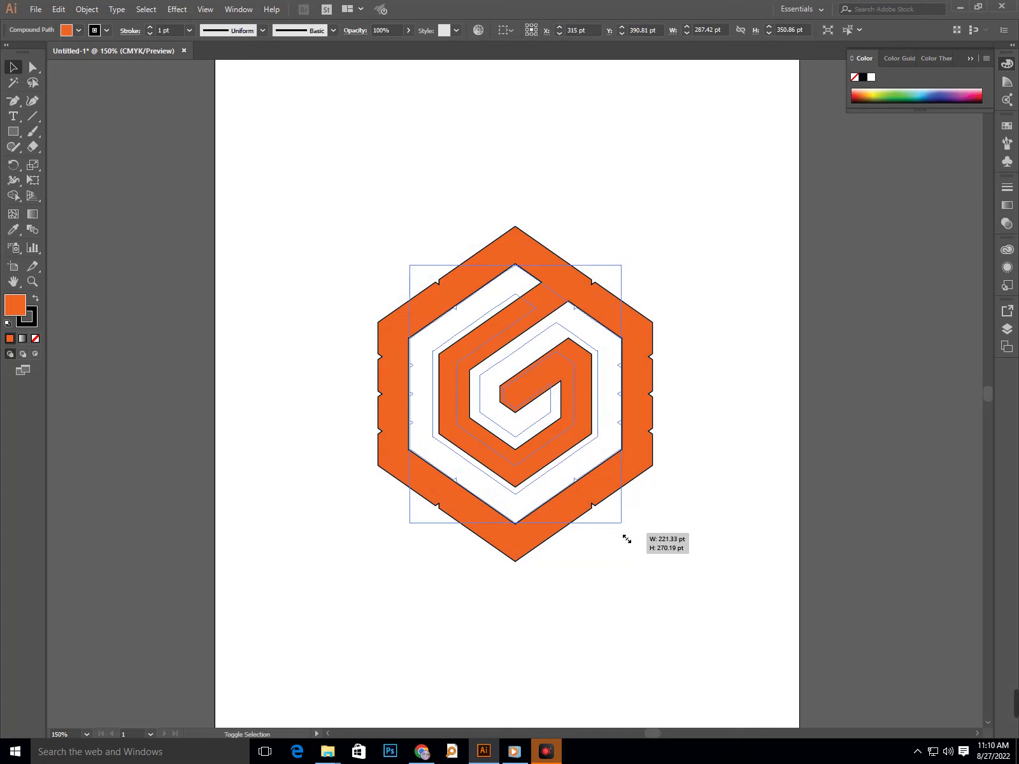
{"action": "key", "text": "Return"}
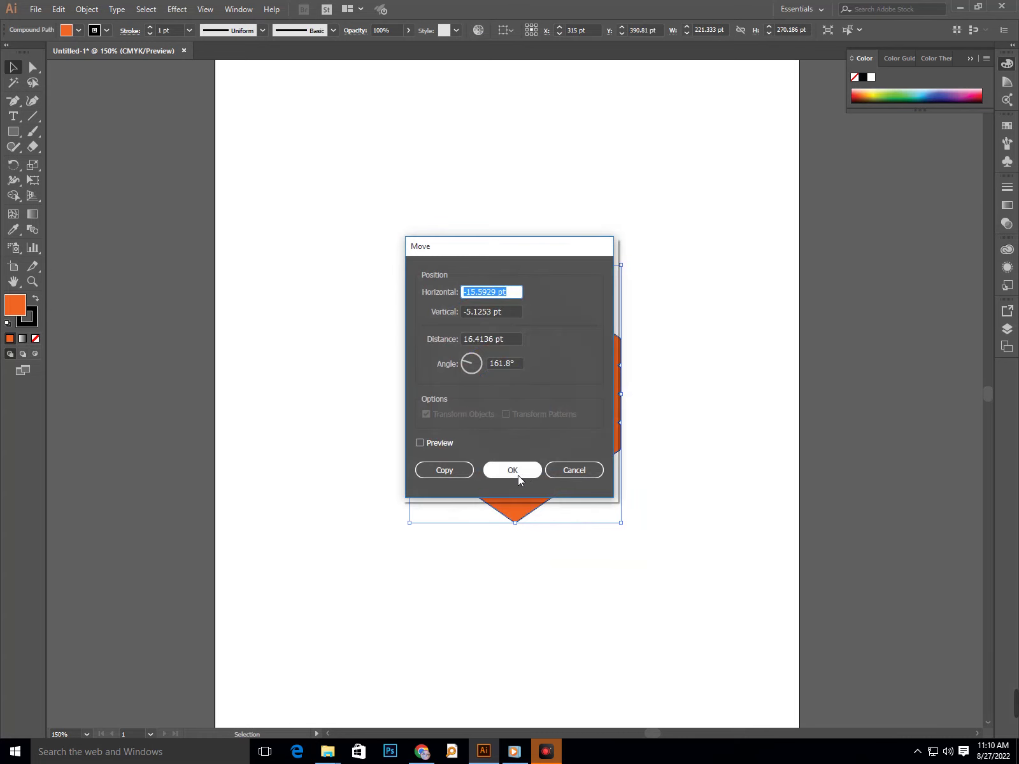
{"action": "left_click", "coordinate": [561, 470]}
{"action": "left_click", "coordinate": [13, 131]}
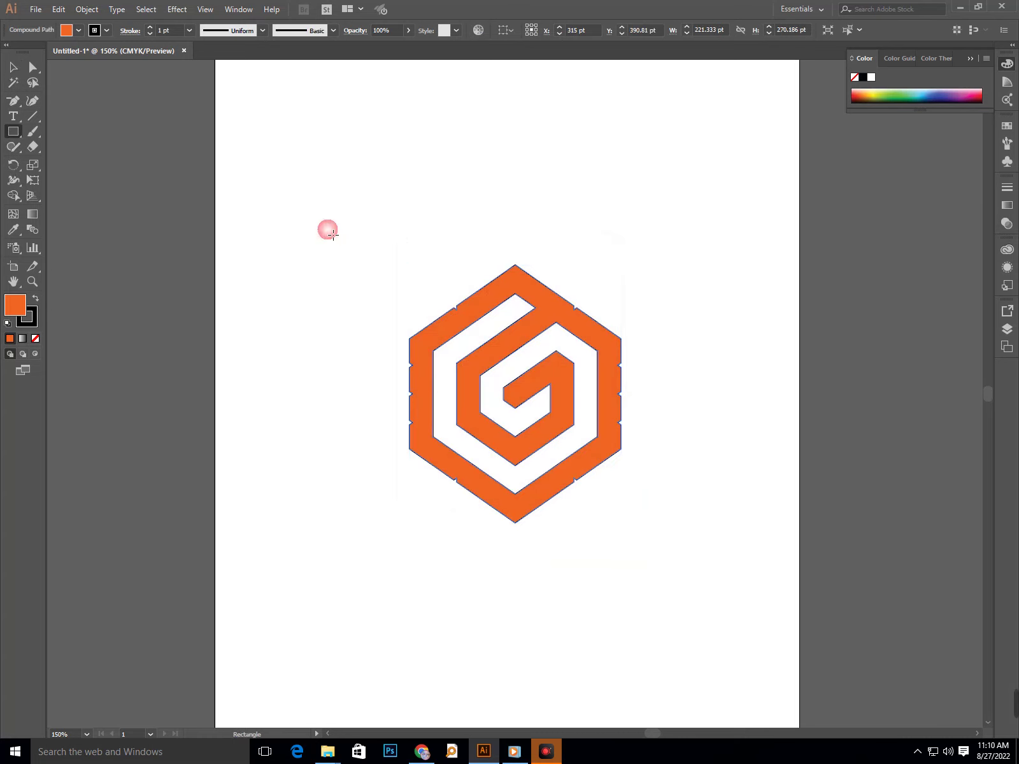
Draw a rectangle over the spiral and fill it light-blue cyan.
{"action": "left_click_drag", "start_coordinate": [326, 208], "coordinate": [642, 568]}
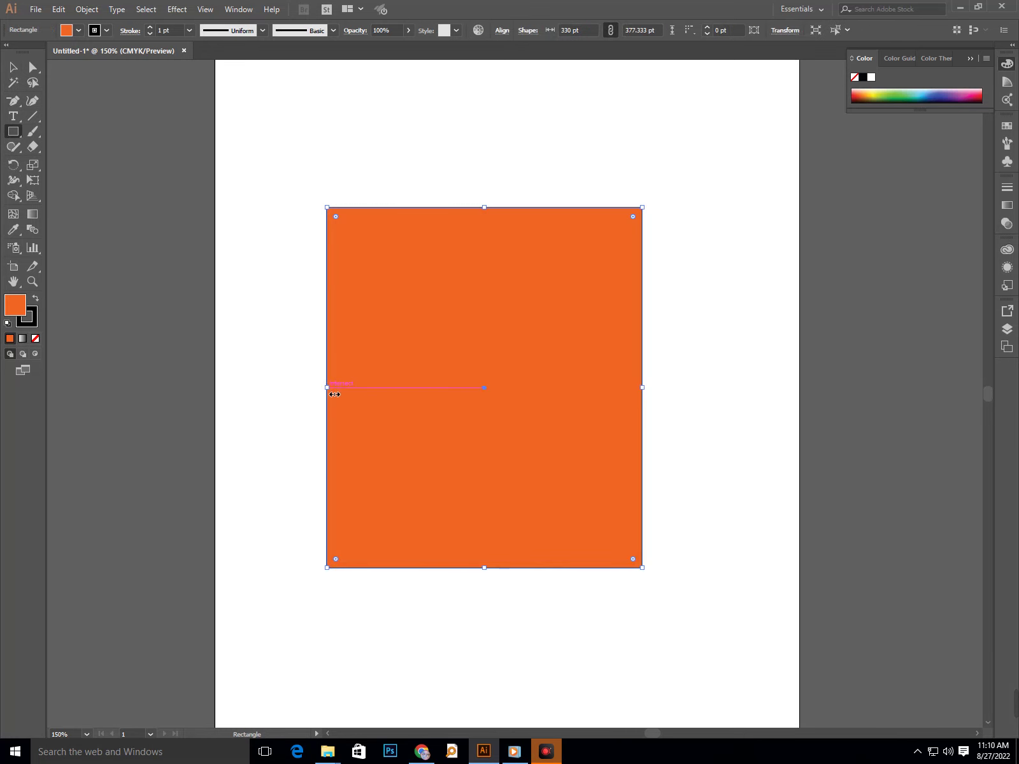
{"action": "left_click_drag", "start_coordinate": [335, 394], "coordinate": [357, 392]}
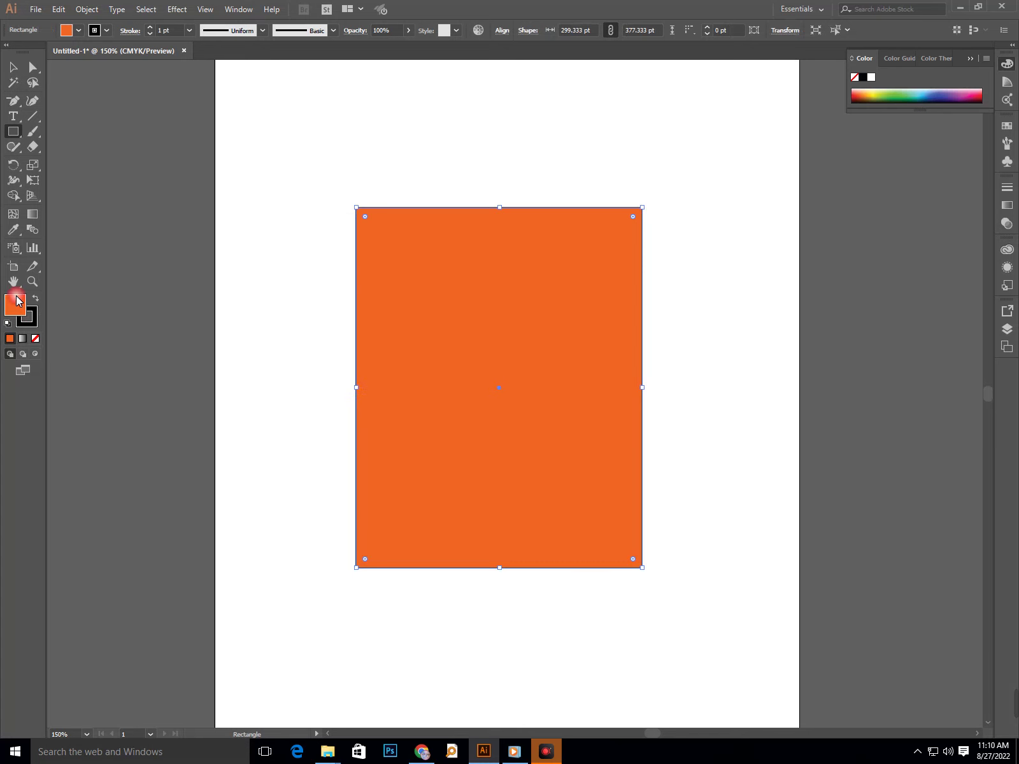
{"action": "left_click", "coordinate": [17, 310]}
{"action": "double_click", "coordinate": [15, 308]}
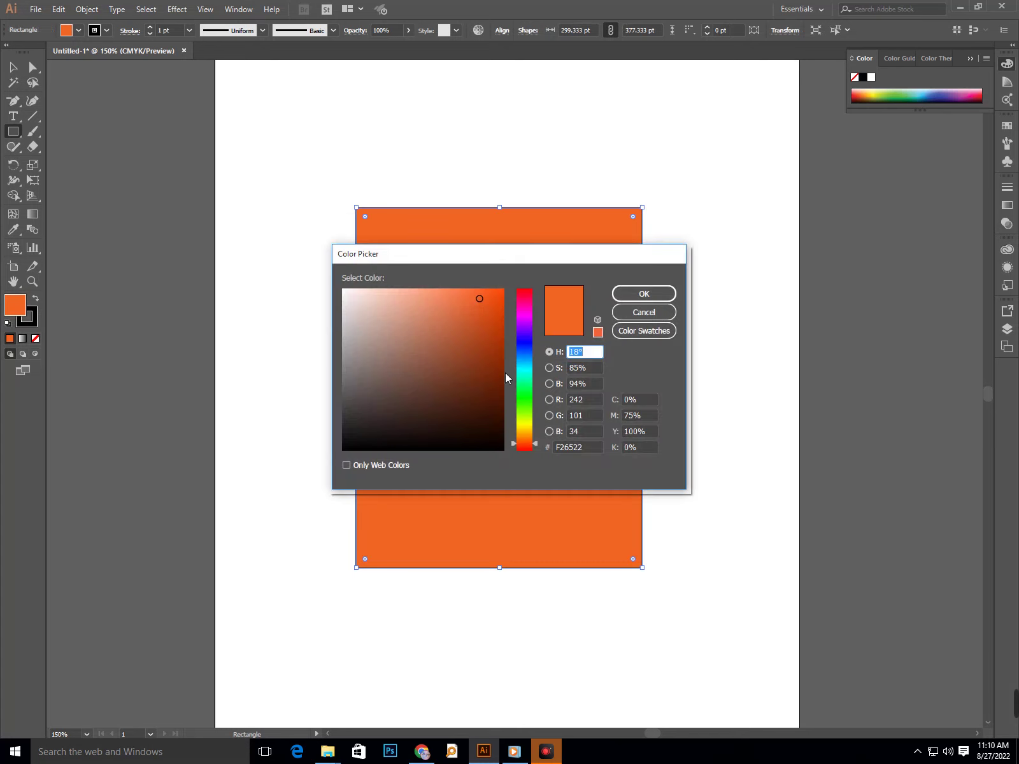
{"action": "left_click_drag", "start_coordinate": [524, 376], "coordinate": [525, 363]}
{"action": "left_click", "coordinate": [644, 294]}
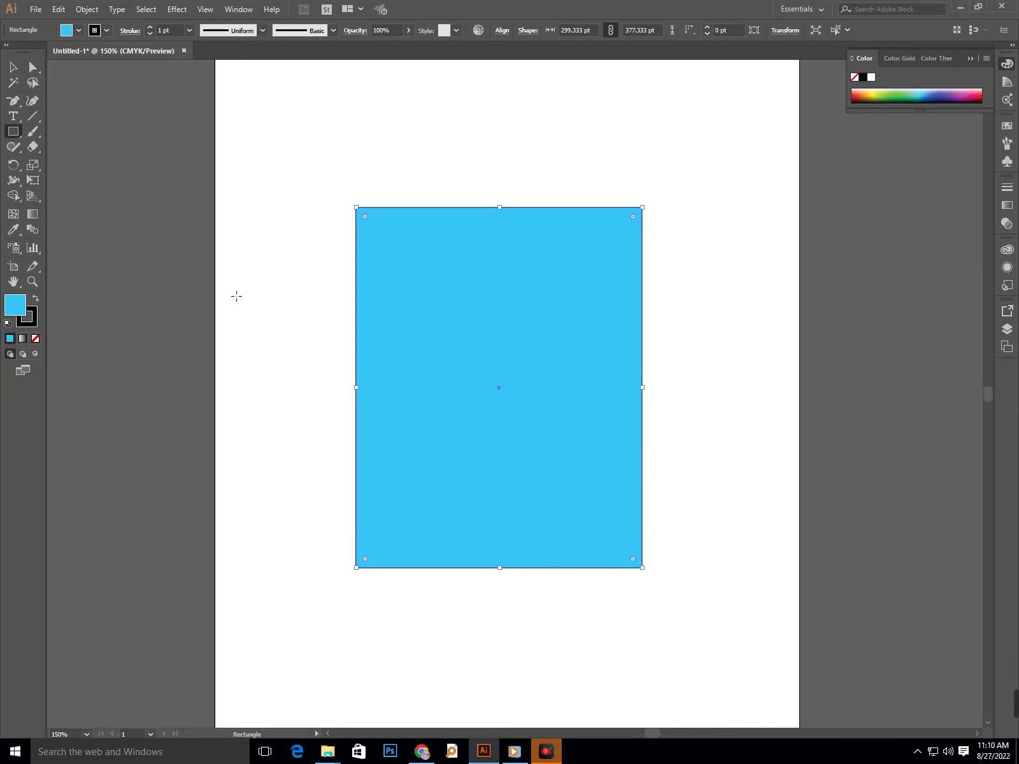
Send the rectangle behind the spiral and centre it as the background.
{"action": "right_click", "coordinate": [469, 286]}
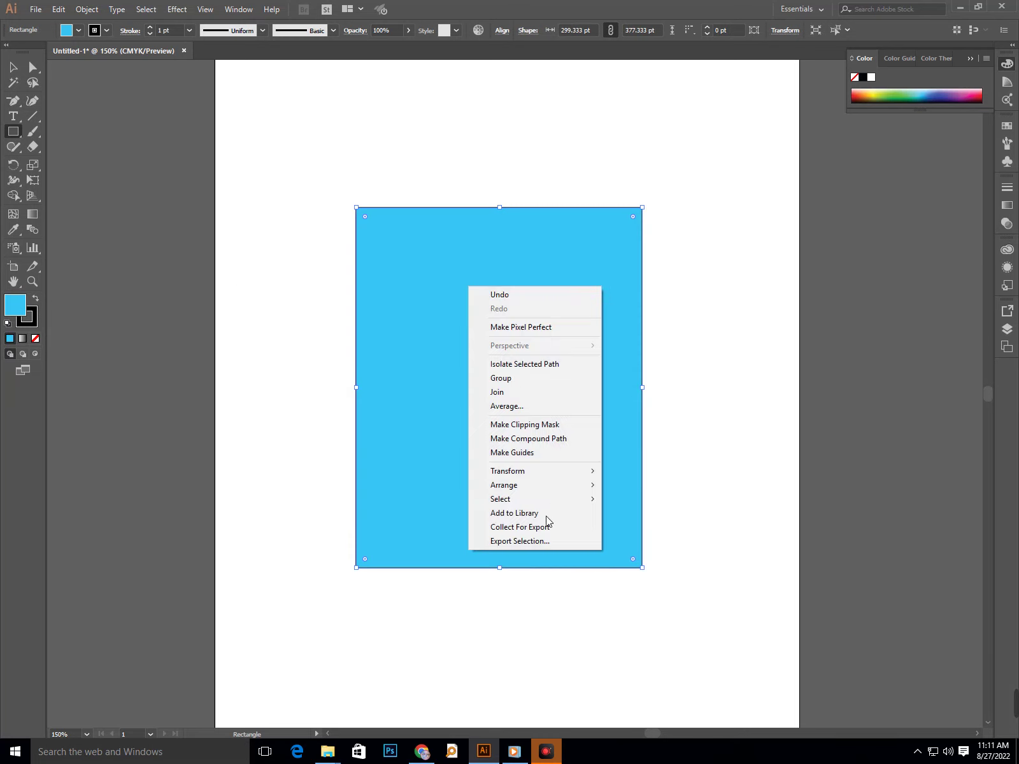
{"action": "mouse_move", "coordinate": [532, 485]}
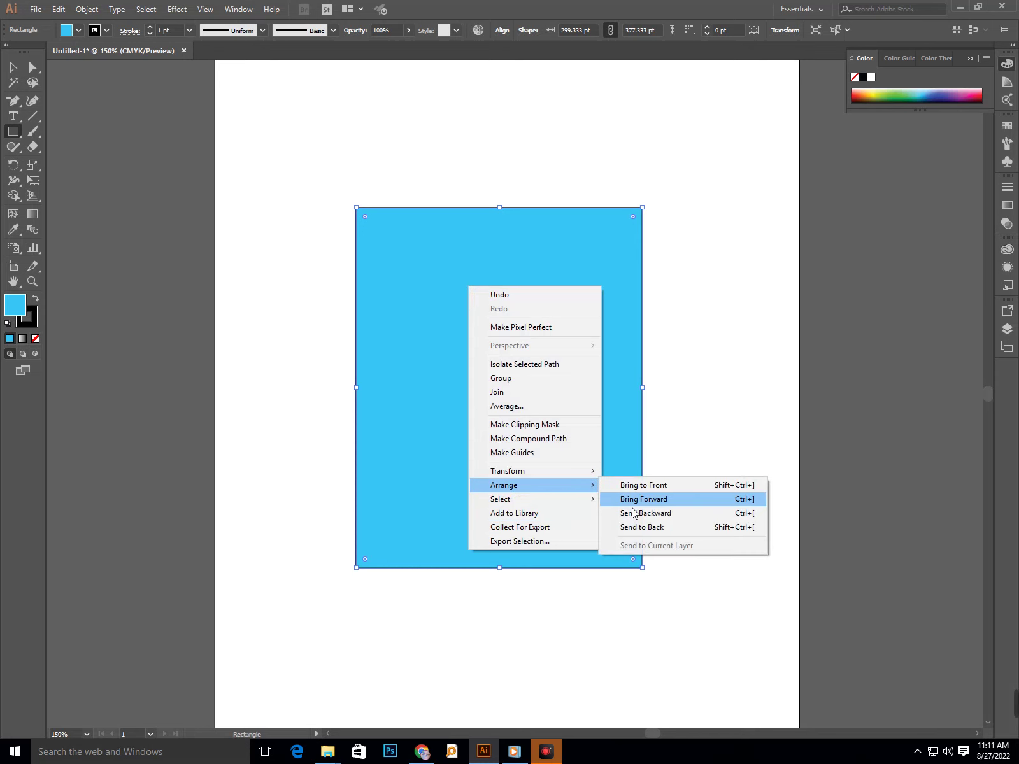
{"action": "left_click", "coordinate": [647, 528]}
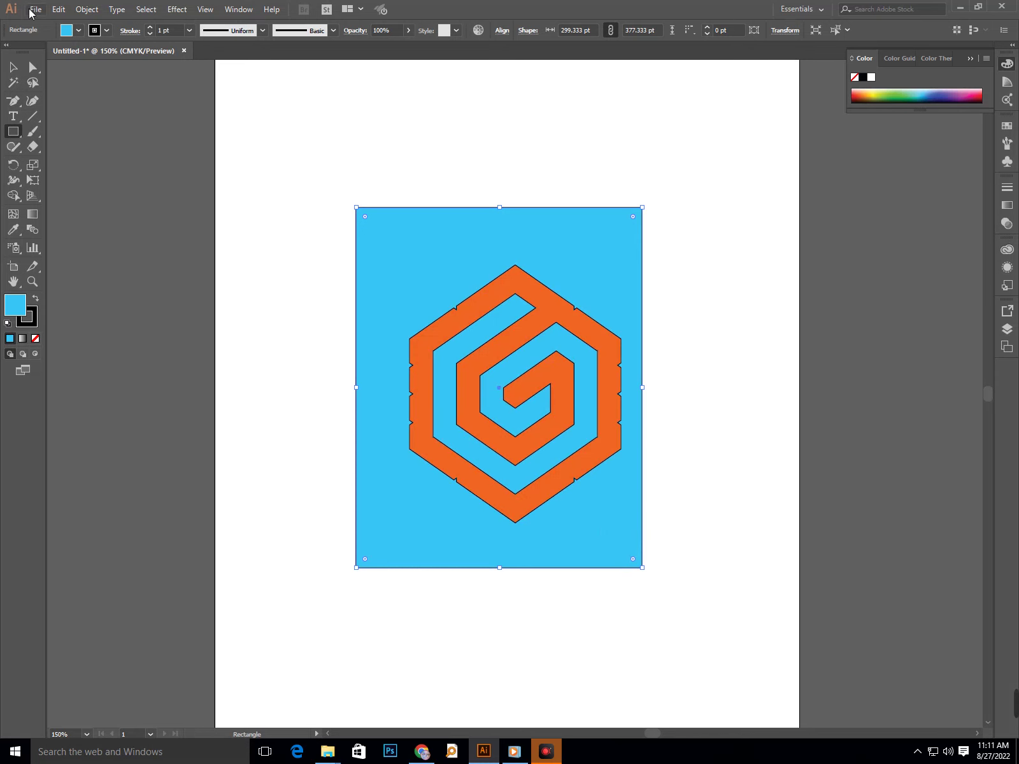
{"action": "left_click", "coordinate": [13, 66]}
{"action": "mouse_move", "coordinate": [505, 557]}
{"action": "left_mouse_down"}
{"action": "mouse_move", "coordinate": [521, 591]}
{"action": "mouse_move", "coordinate": [510, 599]}
{"action": "left_mouse_up"}
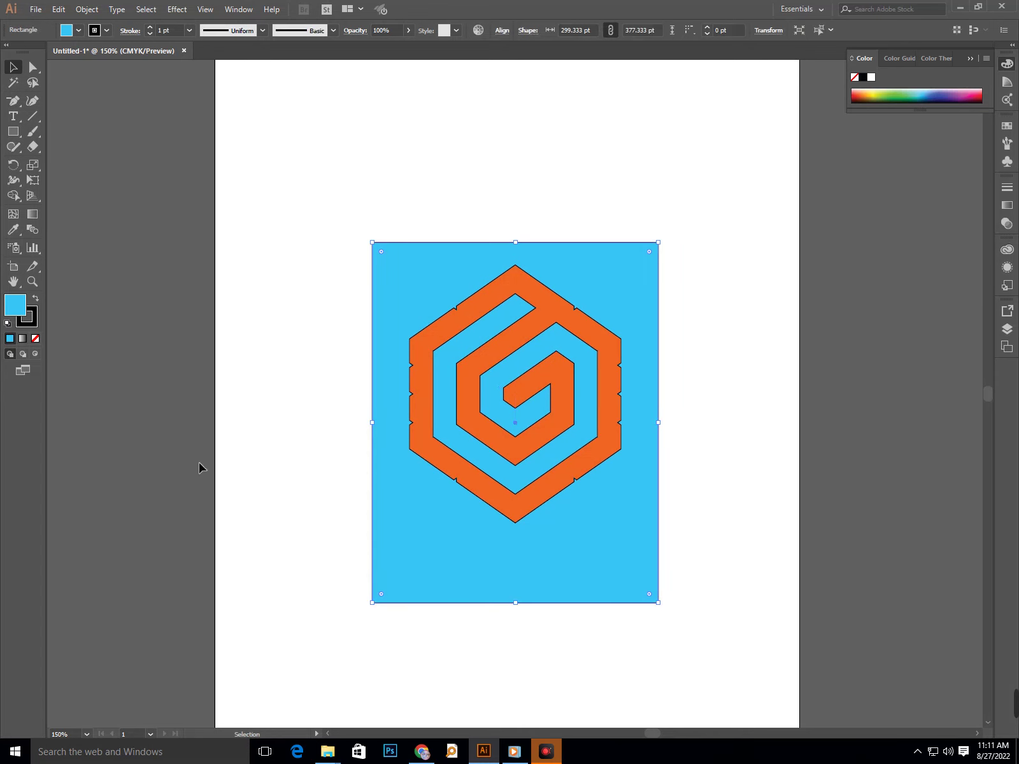
Place a 'Logo' text object on the page.
{"action": "left_click", "coordinate": [13, 117]}
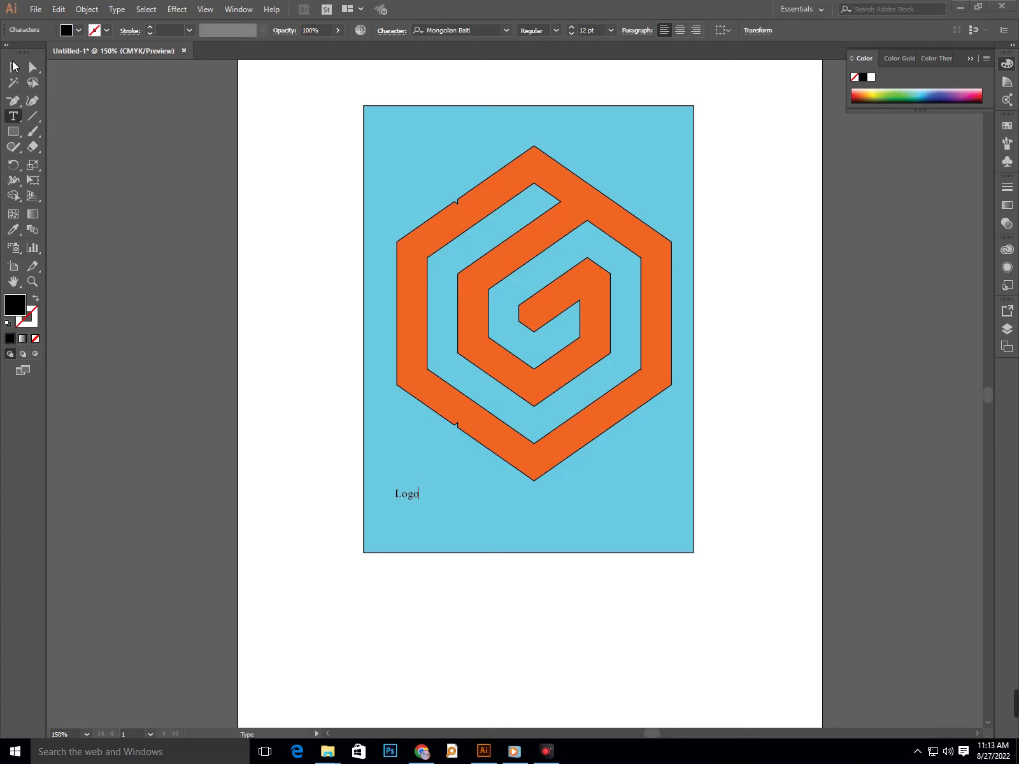
{"action": "left_click", "coordinate": [13, 67]}
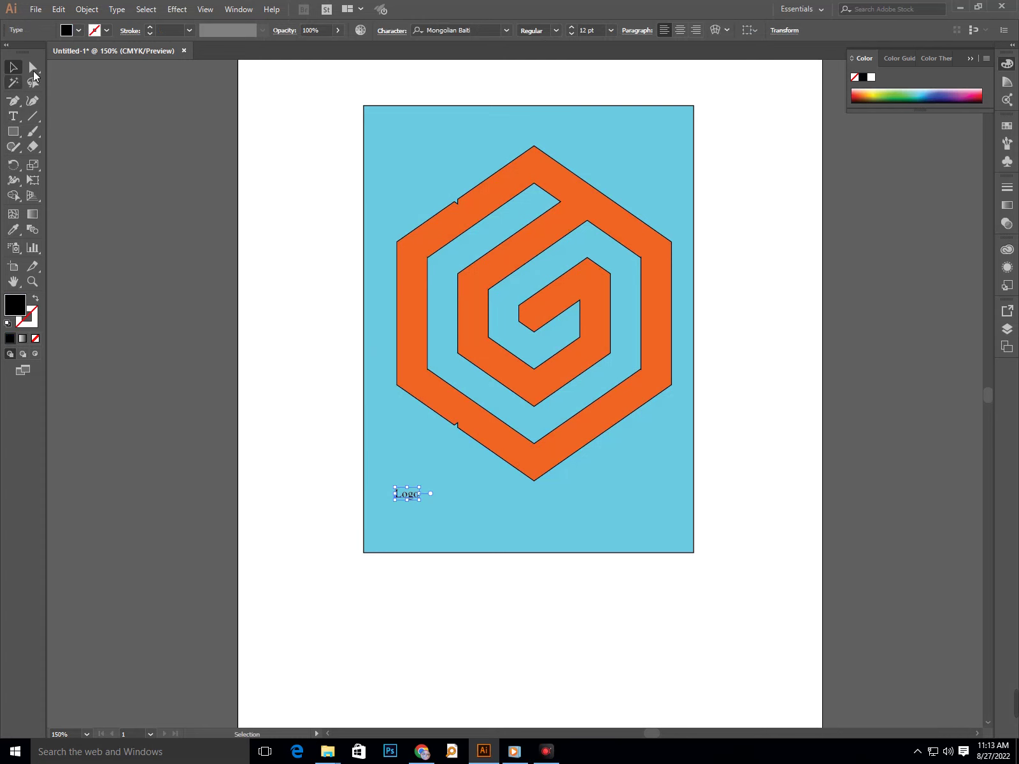
{"action": "left_click", "coordinate": [36, 201]}
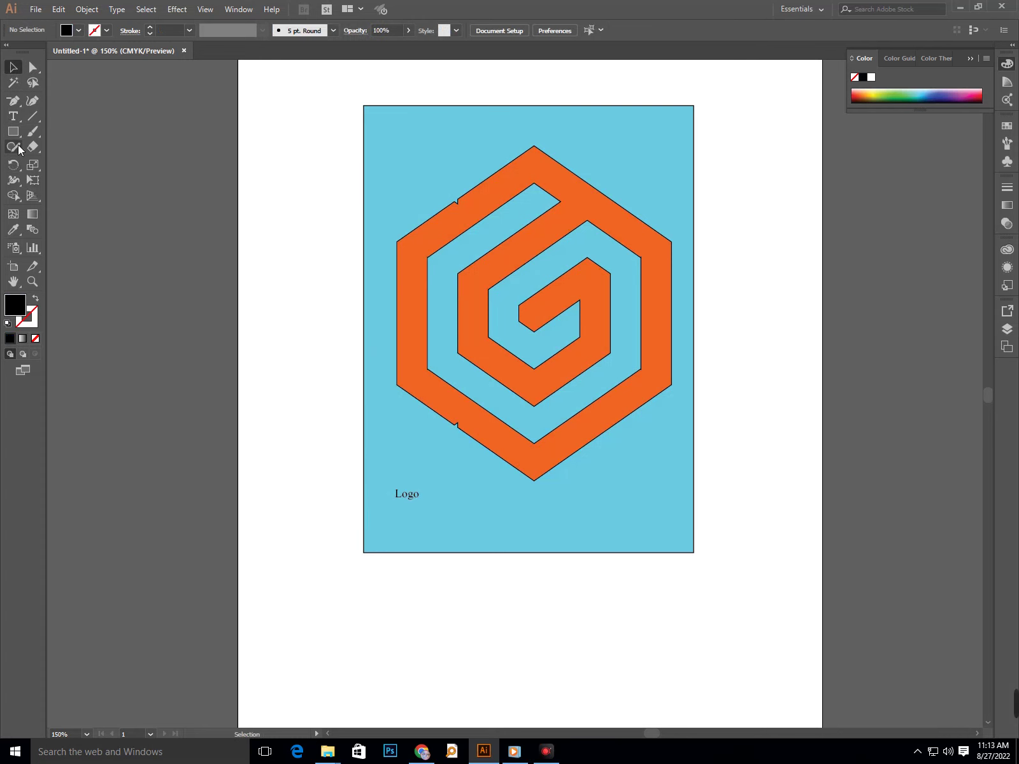
Type the caption 'Logo in Illustrator' below the logo, removing the placeholder text.
{"action": "left_click", "coordinate": [13, 116]}
{"action": "left_click", "coordinate": [425, 499]}
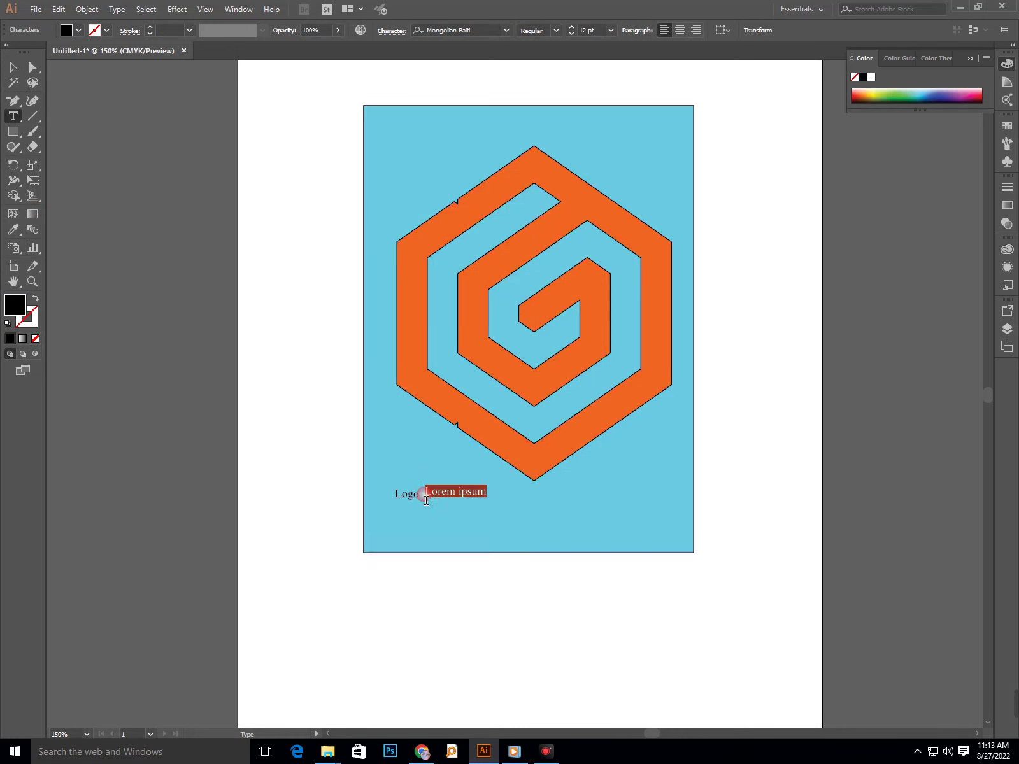
{"action": "left_click", "coordinate": [428, 502]}
{"action": "type", "text": "Logo in C"}
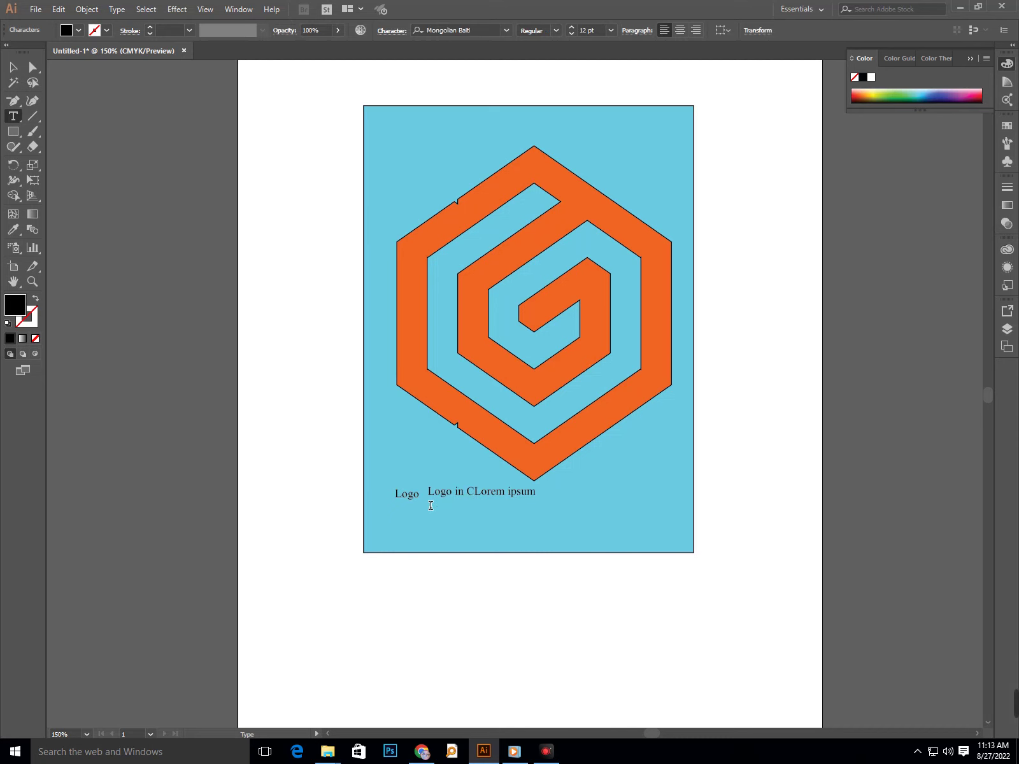
{"action": "type", "text": "orel D"}
{"action": "key", "text": "BackSpace"}
{"action": "key", "text": "BackSpace"}
{"action": "key", "text": "BackSpace"}
{"action": "key", "text": "BackSpace"}
{"action": "key", "text": "BackSpace"}
{"action": "type", "text": "ado"}
{"action": "key", "text": "BackSpace"}
{"action": "key", "text": "BackSpace"}
{"action": "key", "text": "BackSpace"}
{"action": "type", "text": "Ill"}
{"action": "type", "text": "us"}
{"action": "key", "text": "BackSpace"}
{"action": "type", "text": "st"}
{"action": "type", "text": "rator"}
{"action": "key", "text": "shift+End"}
{"action": "key", "text": "Delete"}
Delete the stray separate 'Logo' text.
{"action": "left_click_drag", "start_coordinate": [421, 503], "coordinate": [379, 498]}
{"action": "key", "text": "Delete"}
{"action": "left_click", "coordinate": [12, 67]}
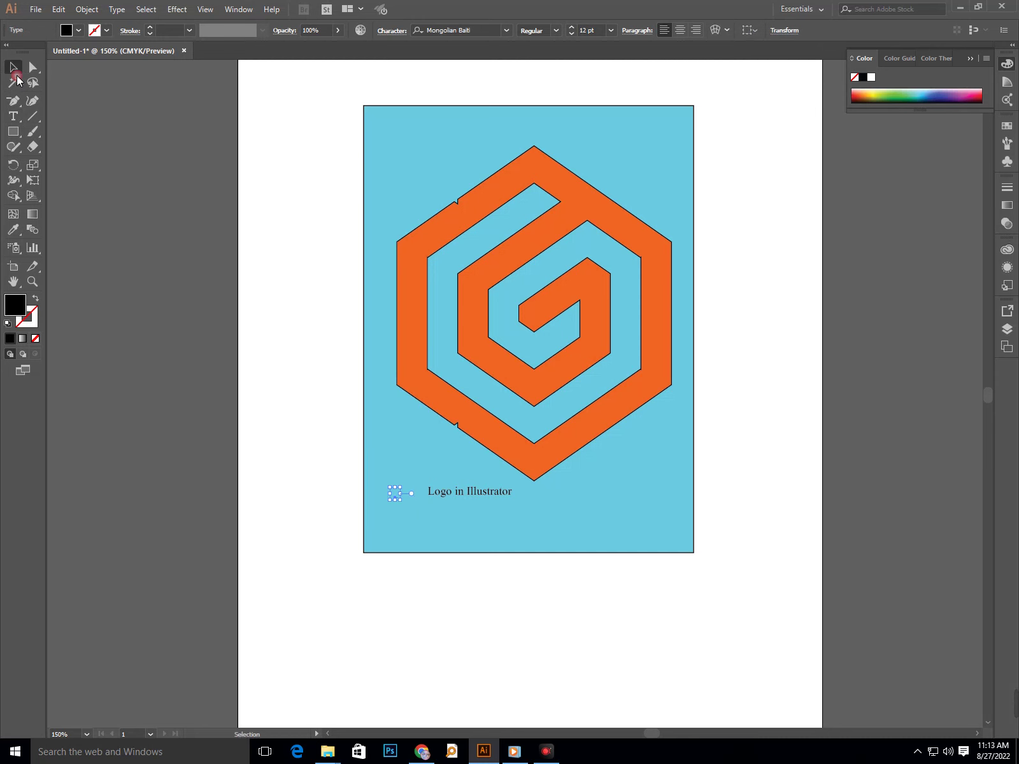
Centre the caption under the logo and scale it up to about 29.6 pt.
{"action": "mouse_move", "coordinate": [470, 492]}
{"action": "left_mouse_down"}
{"action": "mouse_move", "coordinate": [503, 519]}
{"action": "mouse_move", "coordinate": [655, 540]}
{"action": "mouse_move", "coordinate": [569, 519]}
{"action": "left_mouse_up"}
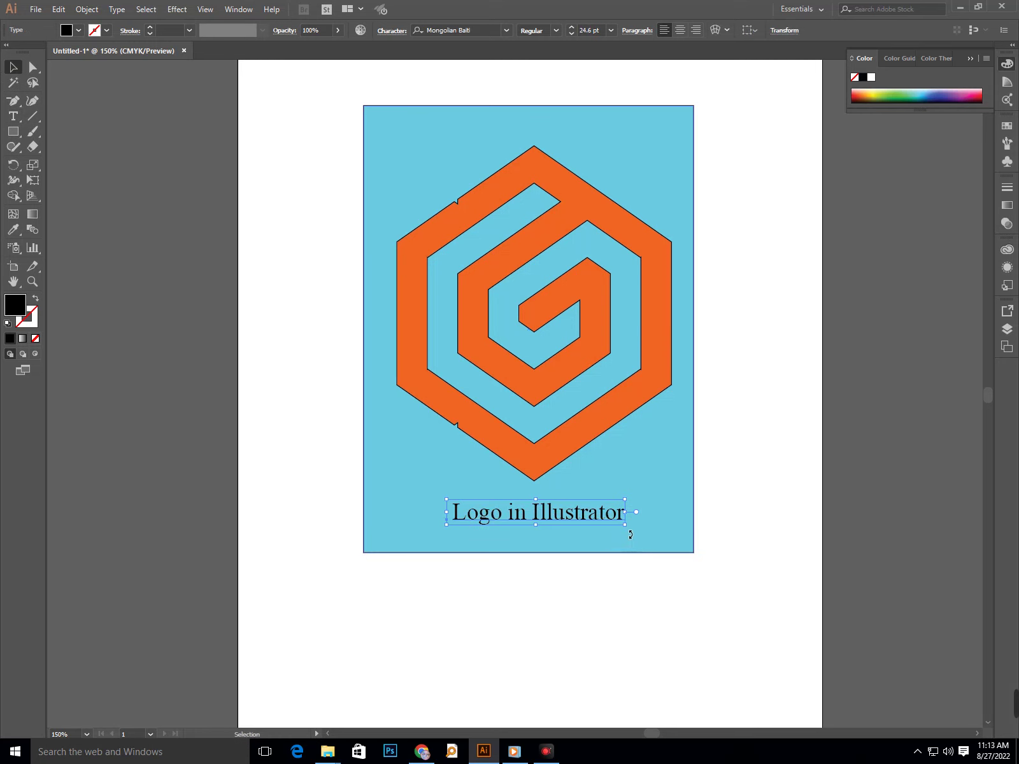
{"action": "mouse_move", "coordinate": [628, 532]}
{"action": "left_mouse_down"}
{"action": "mouse_move", "coordinate": [661, 542]}
{"action": "mouse_move", "coordinate": [602, 523]}
{"action": "left_mouse_up"}
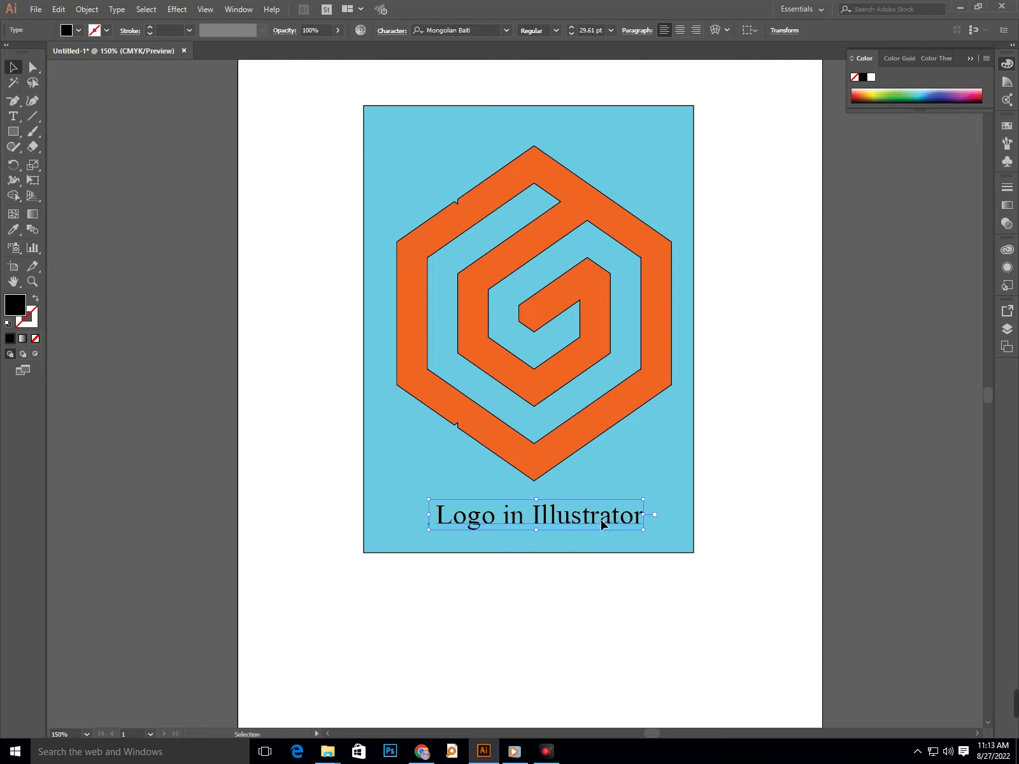
{"action": "key", "text": "Return"}
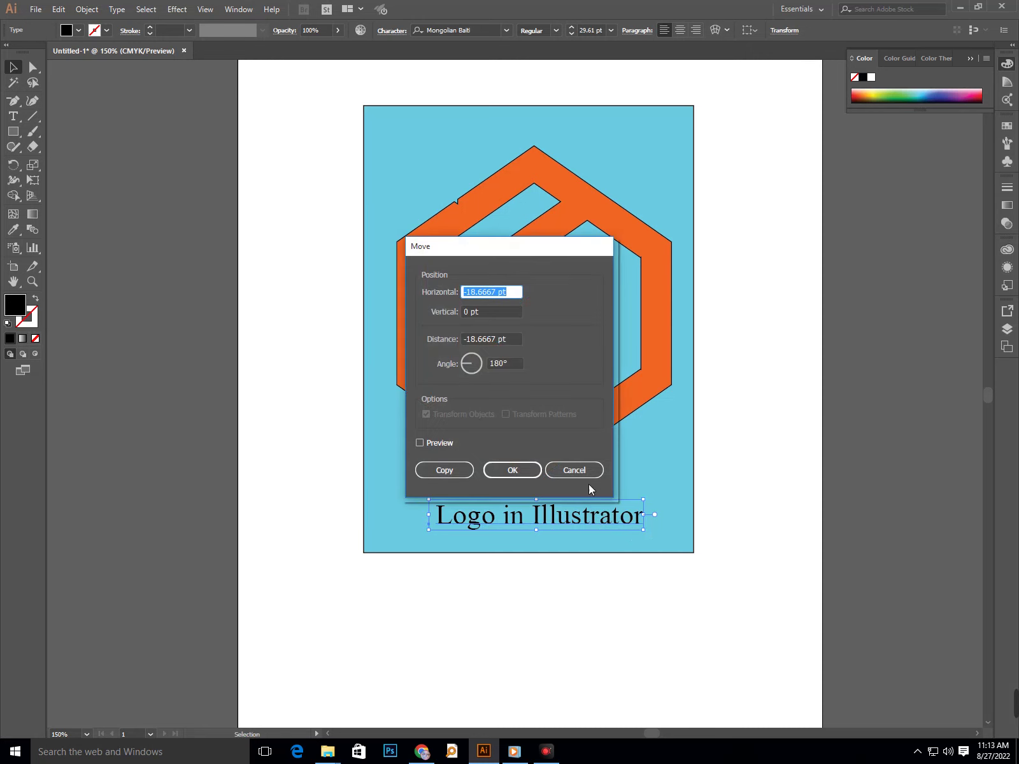
{"action": "left_click", "coordinate": [573, 469]}
{"action": "left_click", "coordinate": [33, 67]}
{"action": "left_click", "coordinate": [345, 496]}
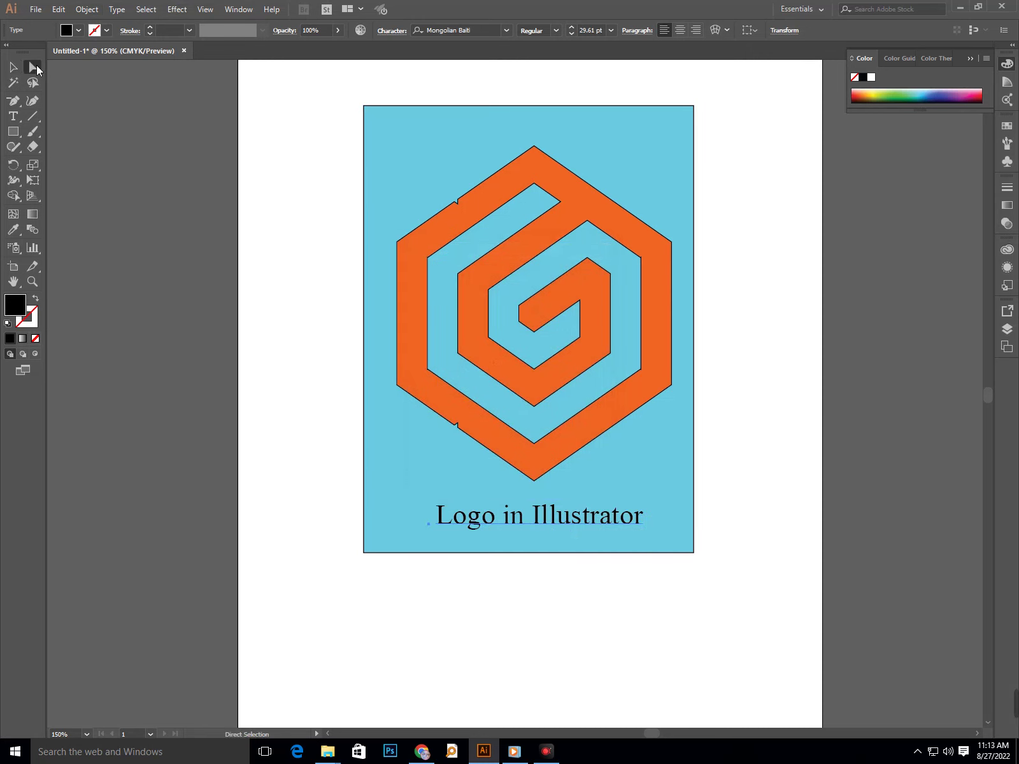
{"action": "left_click", "coordinate": [544, 524]}
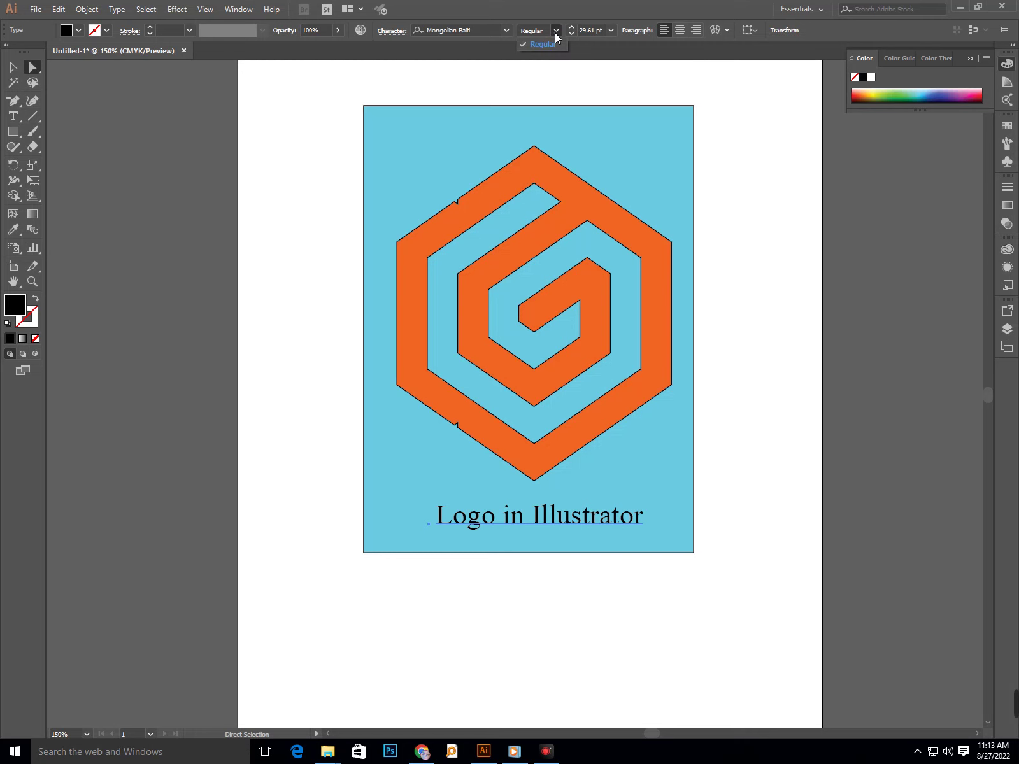
{"action": "left_click", "coordinate": [504, 31]}
{"action": "left_click", "coordinate": [505, 30]}
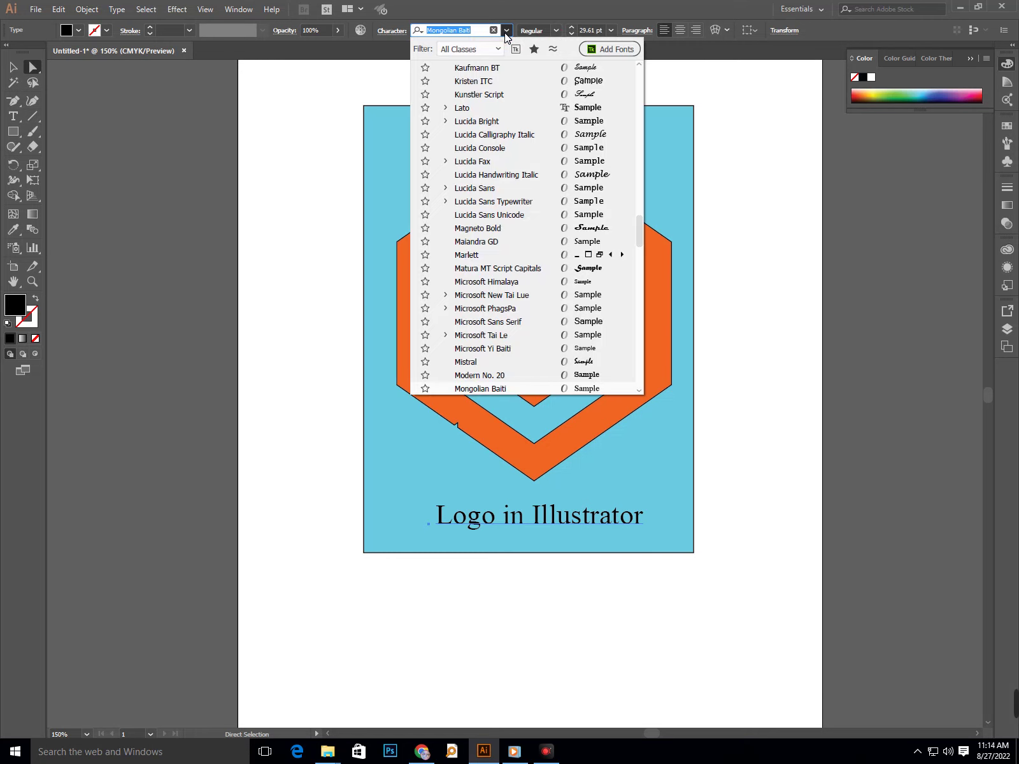
{"action": "scroll", "coordinate": [501, 133], "scroll_direction": "up", "scroll_amount": 5}
{"action": "scroll", "coordinate": [501, 133], "scroll_direction": "up", "scroll_amount": 5}
{"action": "scroll", "coordinate": [501, 134], "scroll_direction": "up", "scroll_amount": 5}
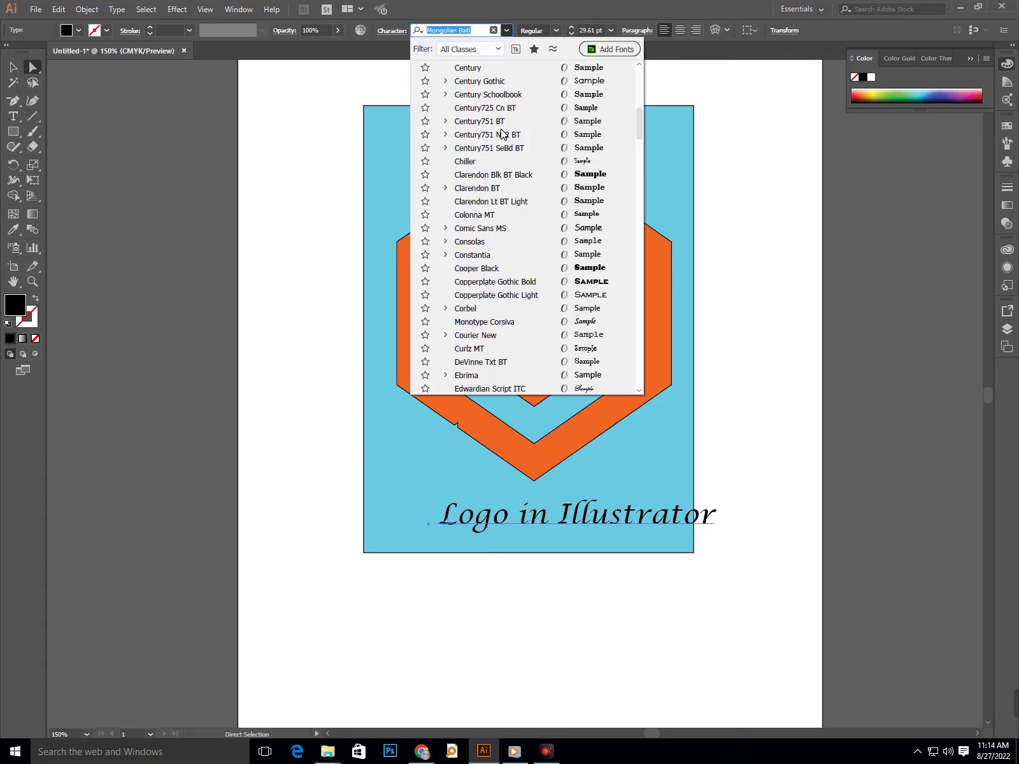
{"action": "scroll", "coordinate": [502, 132], "scroll_direction": "up", "scroll_amount": 5}
{"action": "scroll", "coordinate": [501, 132], "scroll_direction": "up", "scroll_amount": 2}
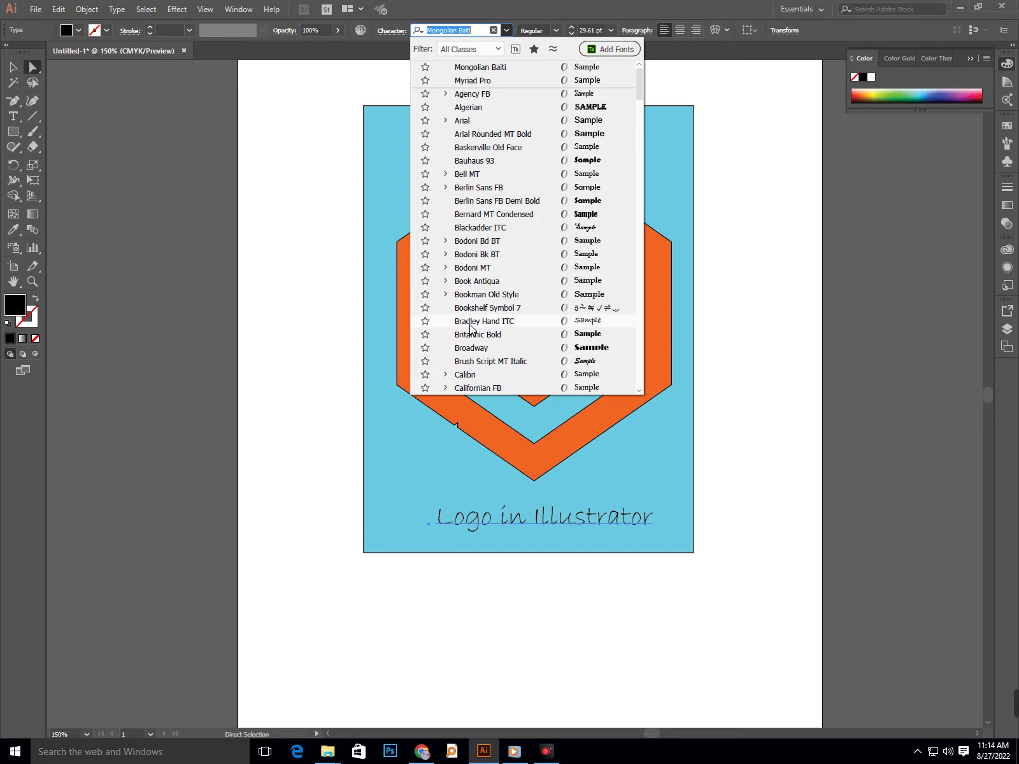
{"action": "left_click", "coordinate": [481, 201]}
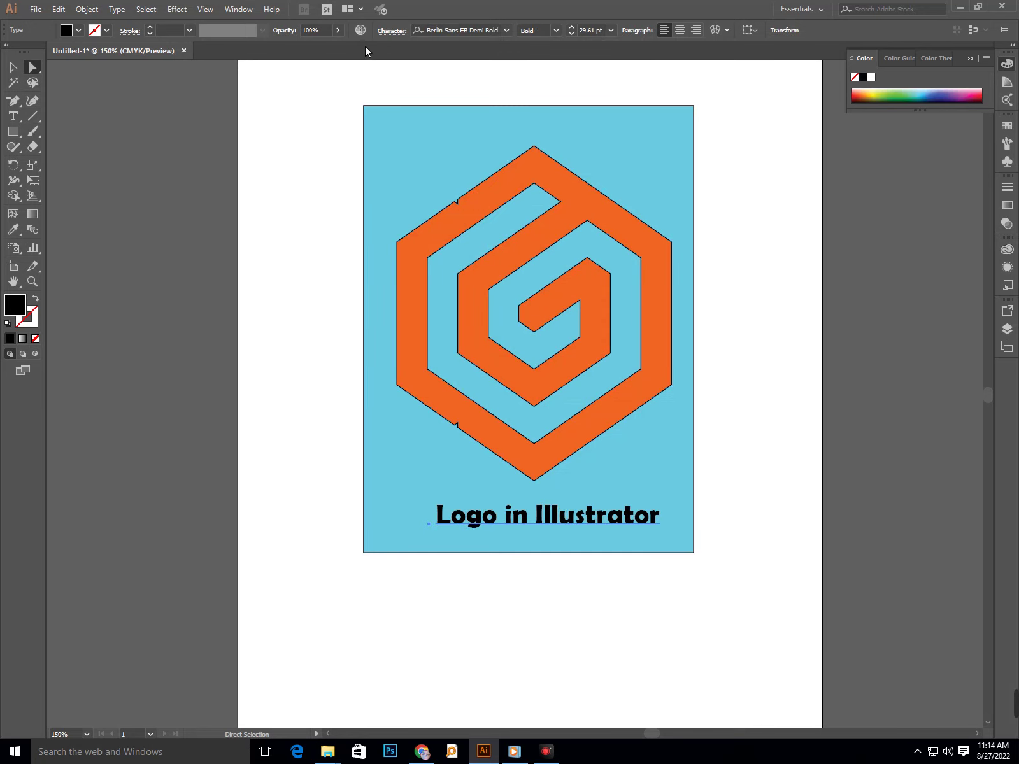
{"action": "left_click", "coordinate": [339, 30]}
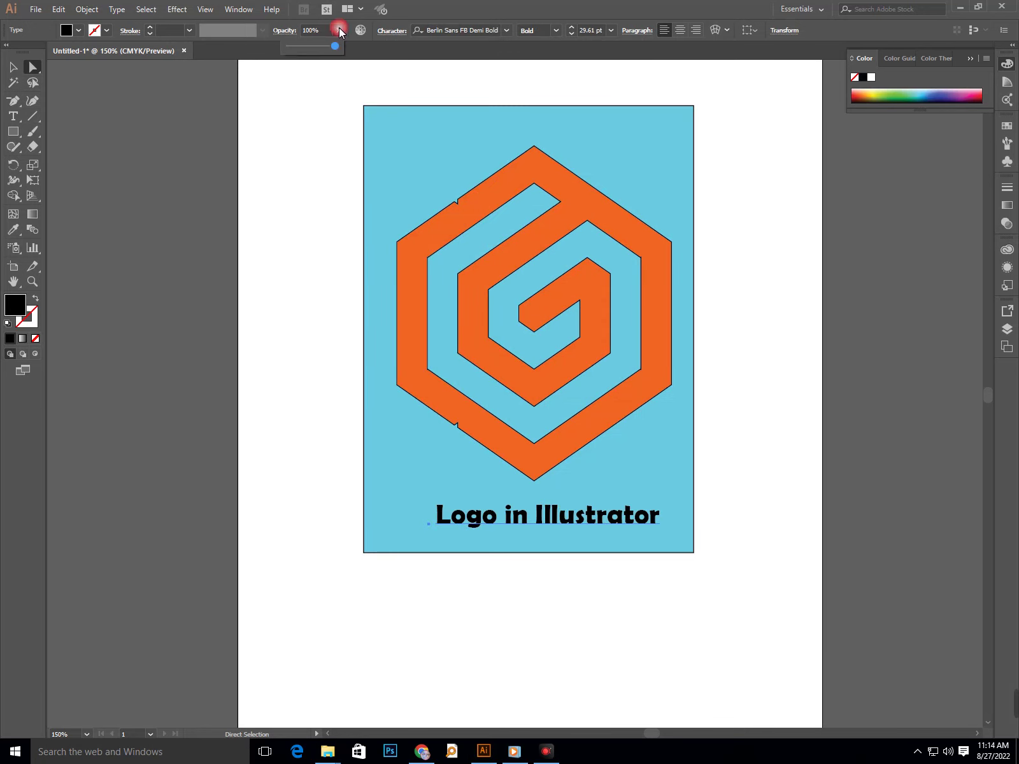
{"action": "left_click_drag", "start_coordinate": [310, 48], "coordinate": [341, 46]}
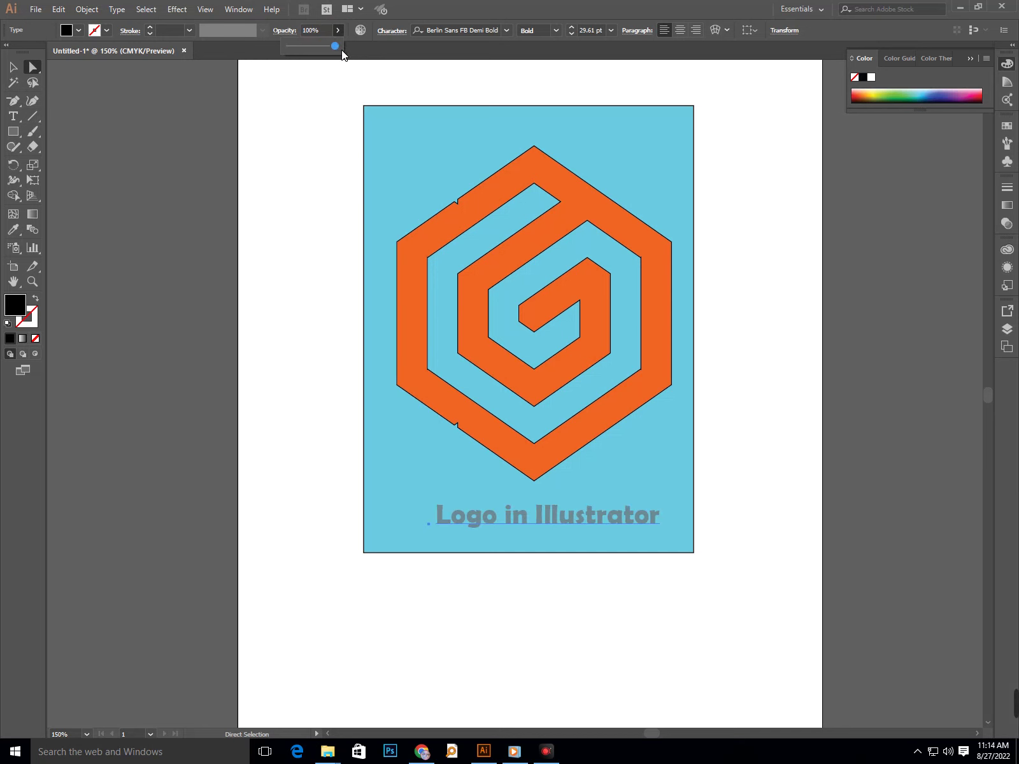
{"action": "left_click", "coordinate": [407, 33]}
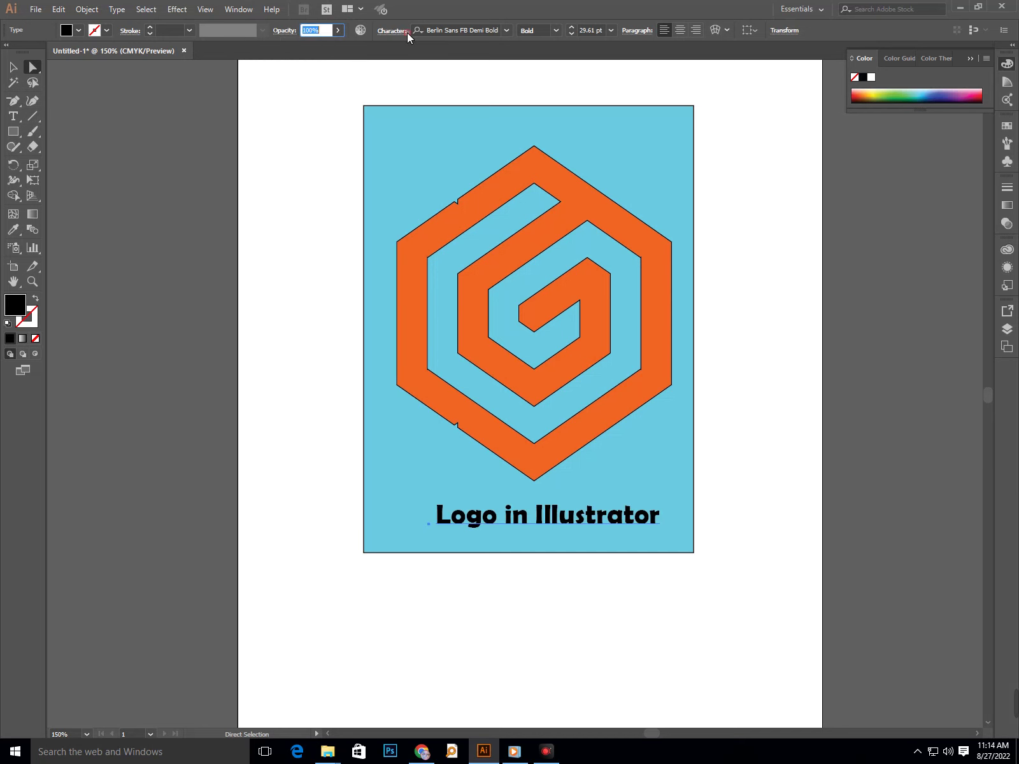
{"action": "left_click", "coordinate": [553, 30]}
{"action": "left_click", "coordinate": [506, 29]}
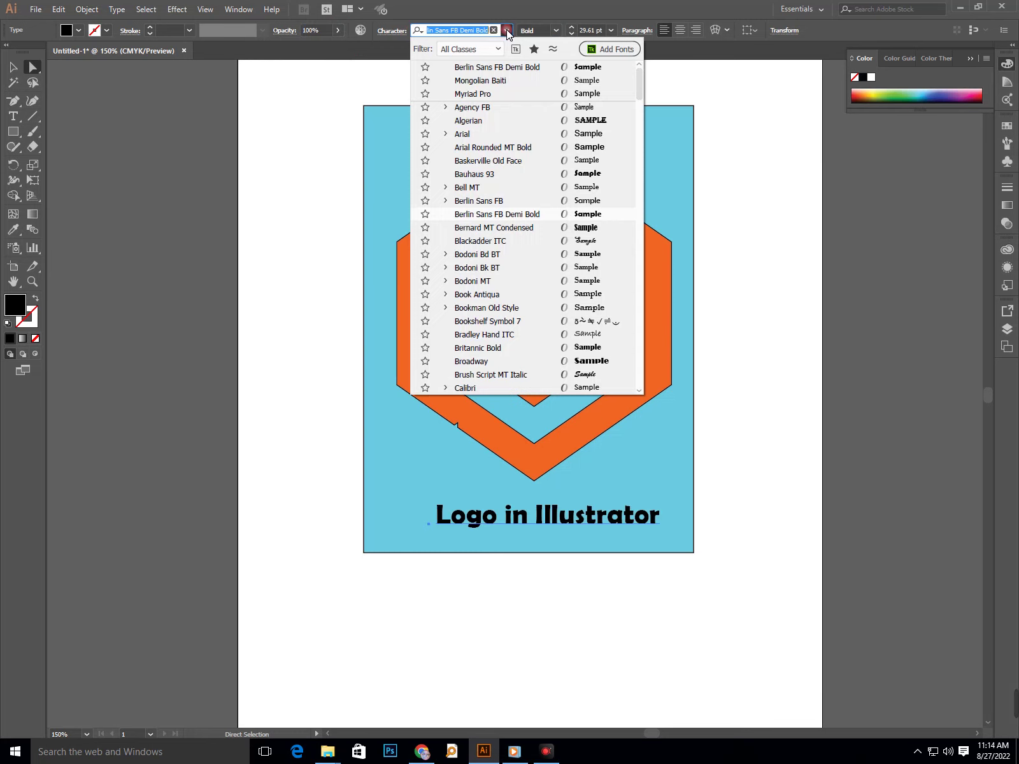
{"action": "left_click", "coordinate": [480, 81]}
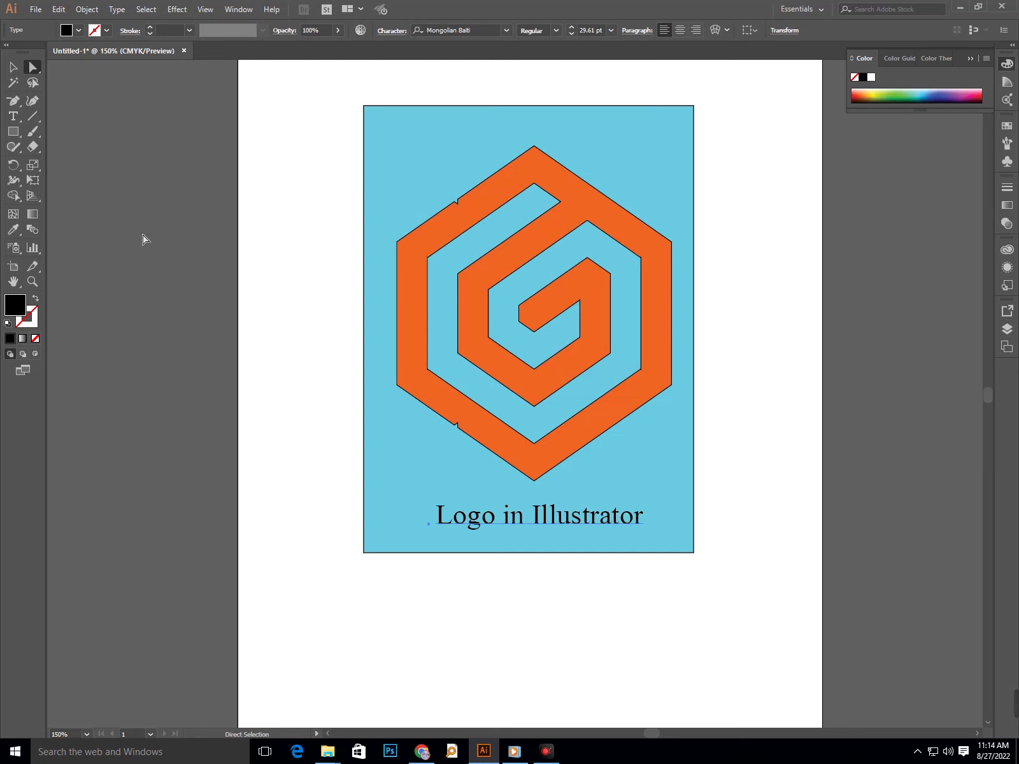
Give the caption an orange outline, trying 6 pt then 3 pt weights.
{"action": "left_click", "coordinate": [106, 31]}
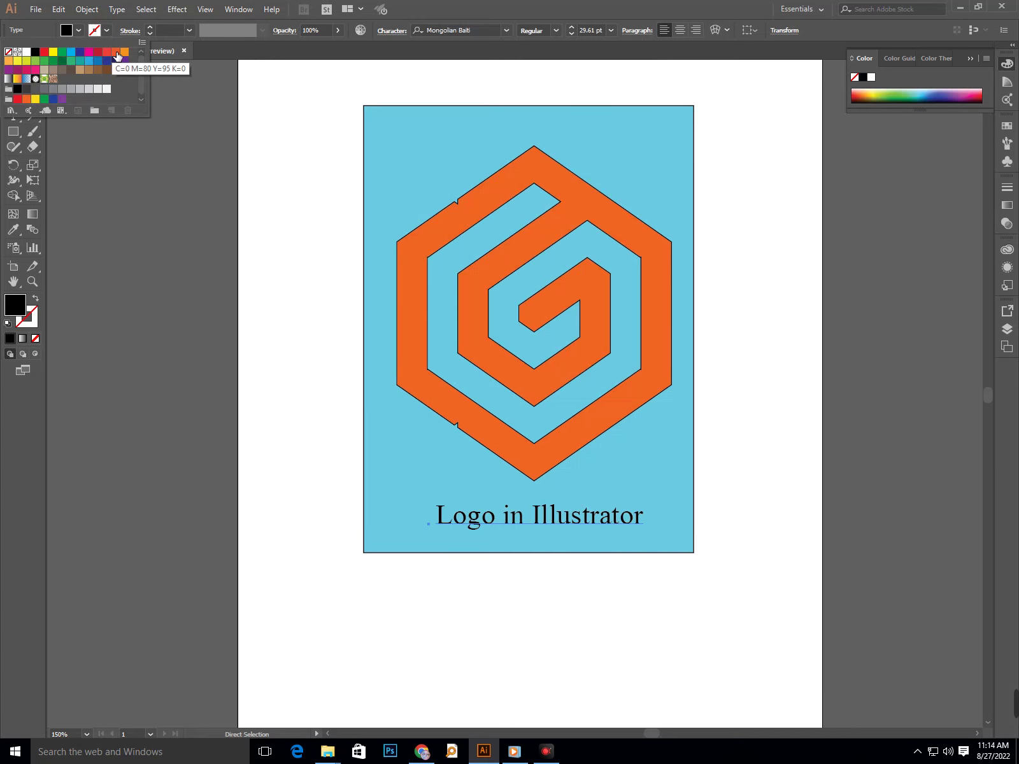
{"action": "left_click", "coordinate": [116, 52]}
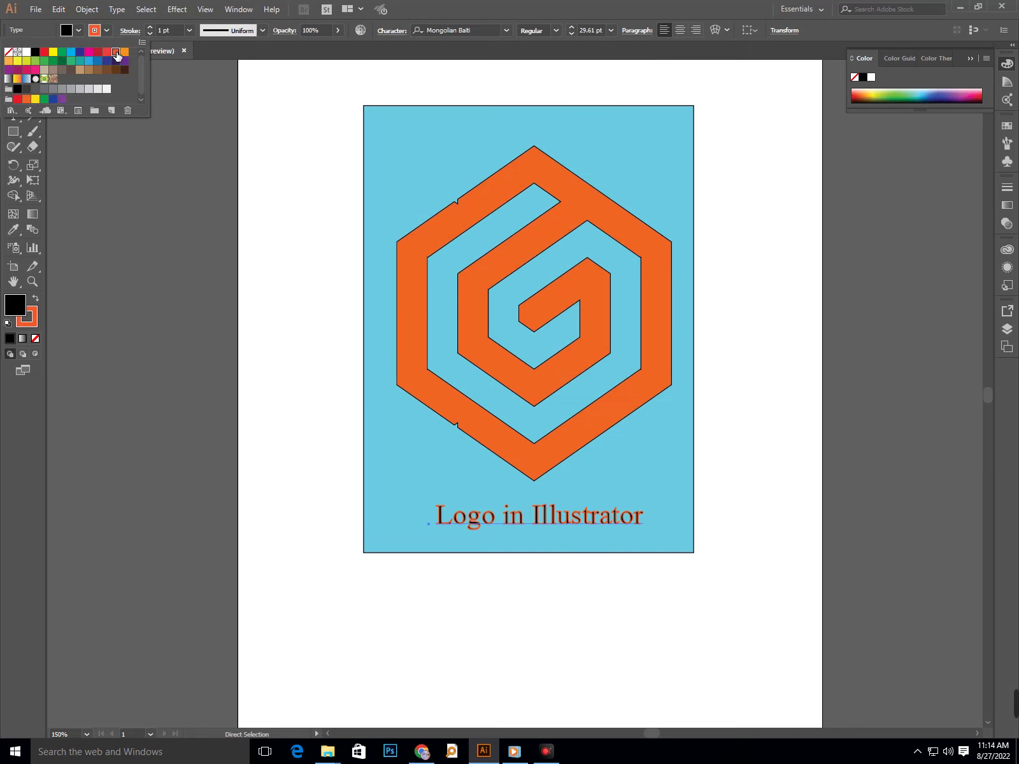
{"action": "left_click", "coordinate": [190, 33]}
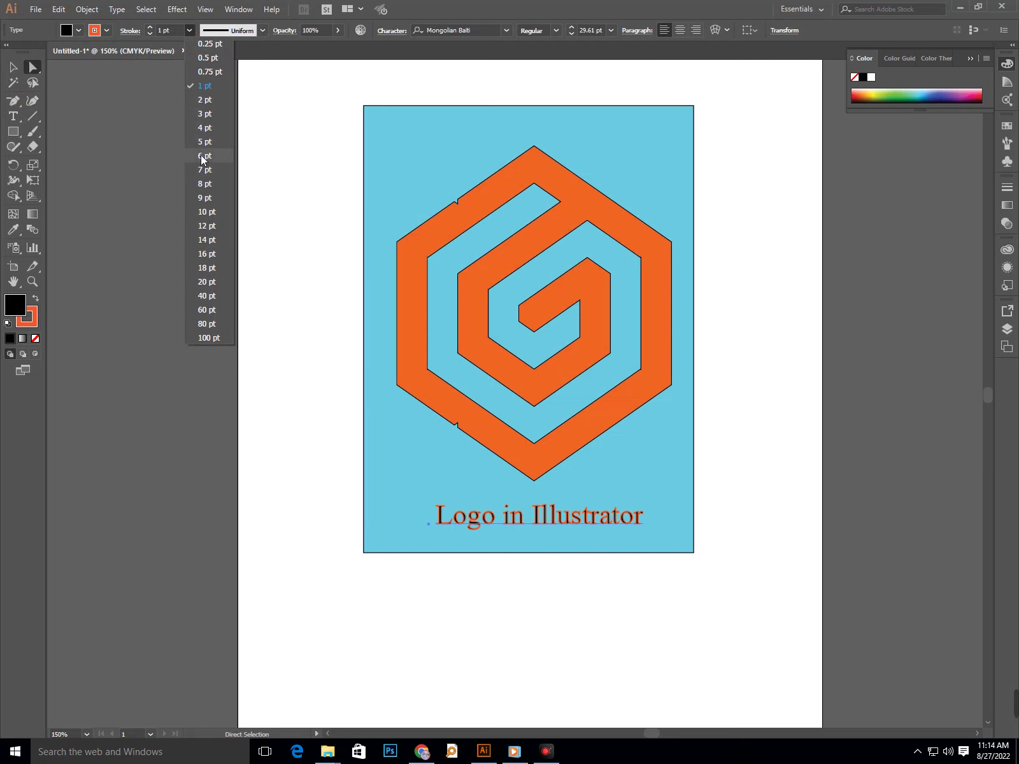
{"action": "left_click", "coordinate": [202, 155]}
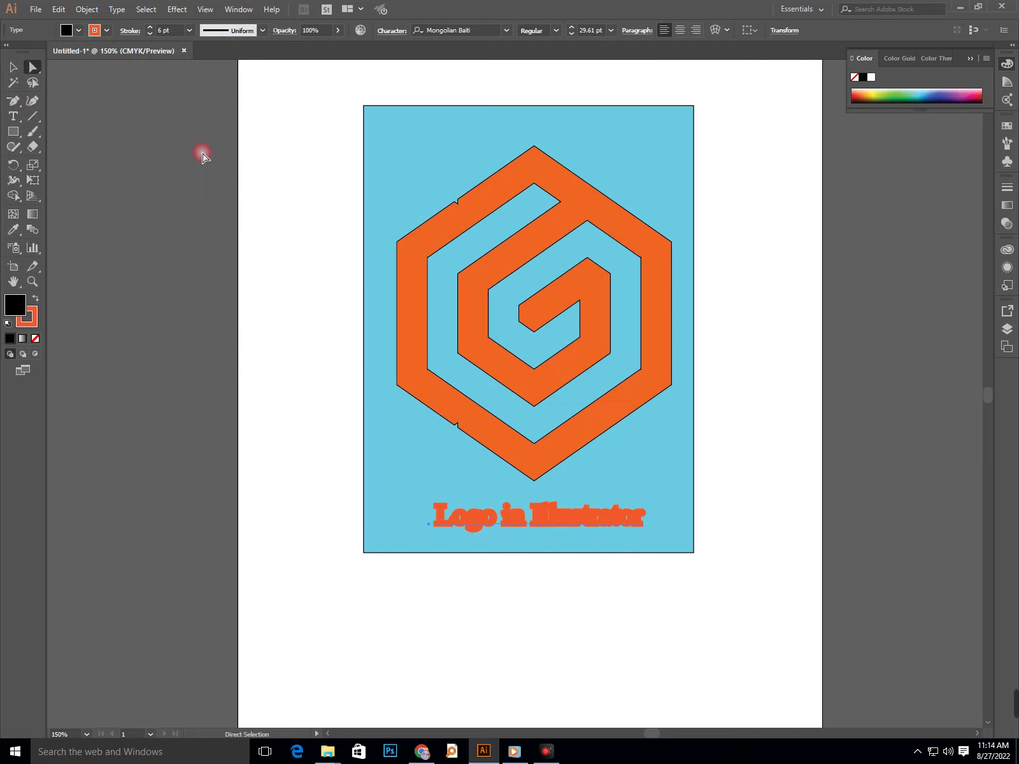
{"action": "left_click", "coordinate": [189, 31]}
{"action": "left_click", "coordinate": [205, 119]}
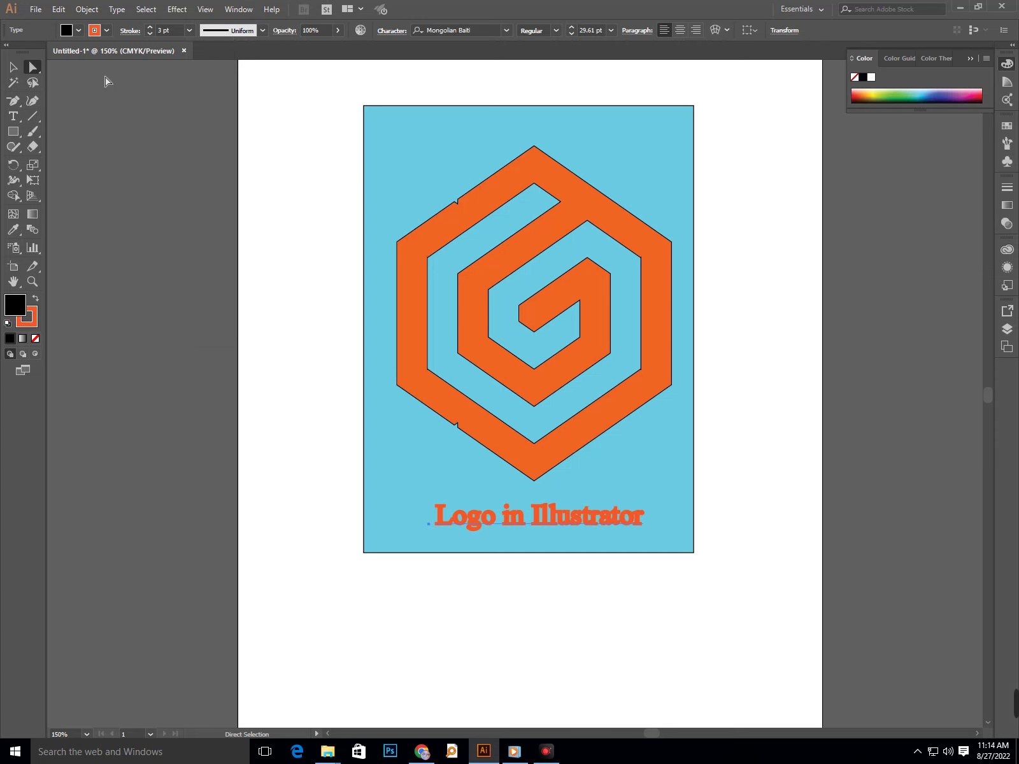
Change the caption outline to black with a 2 pt weight.
{"action": "left_click", "coordinate": [94, 31]}
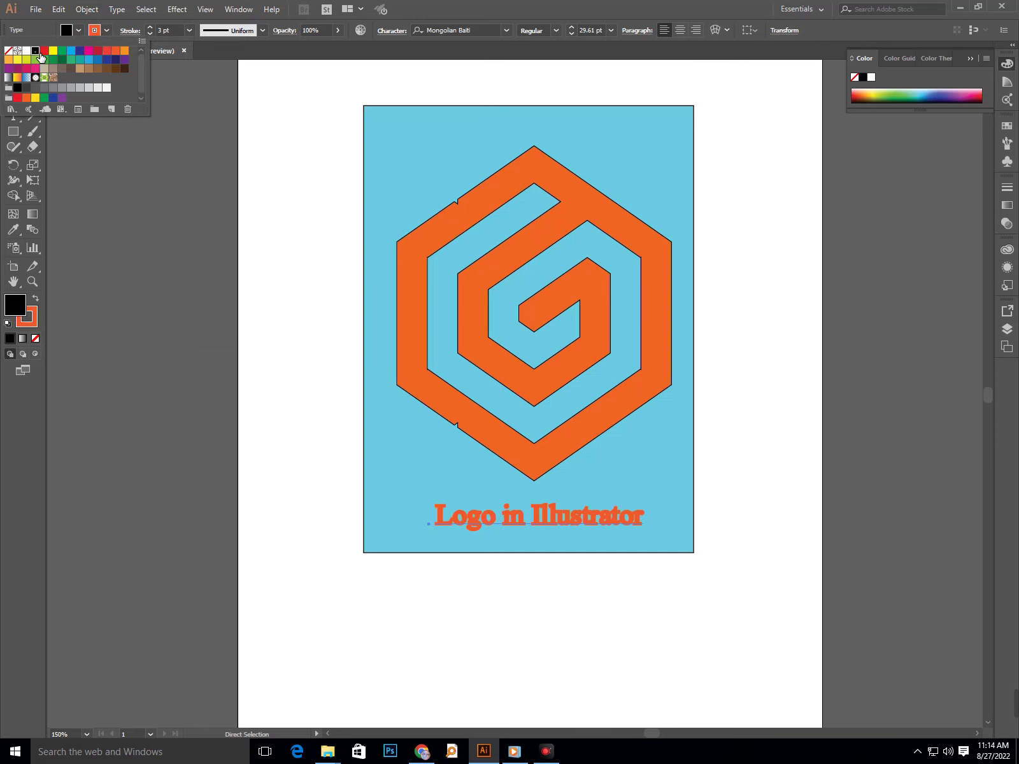
{"action": "left_click", "coordinate": [35, 50]}
{"action": "left_click", "coordinate": [13, 66]}
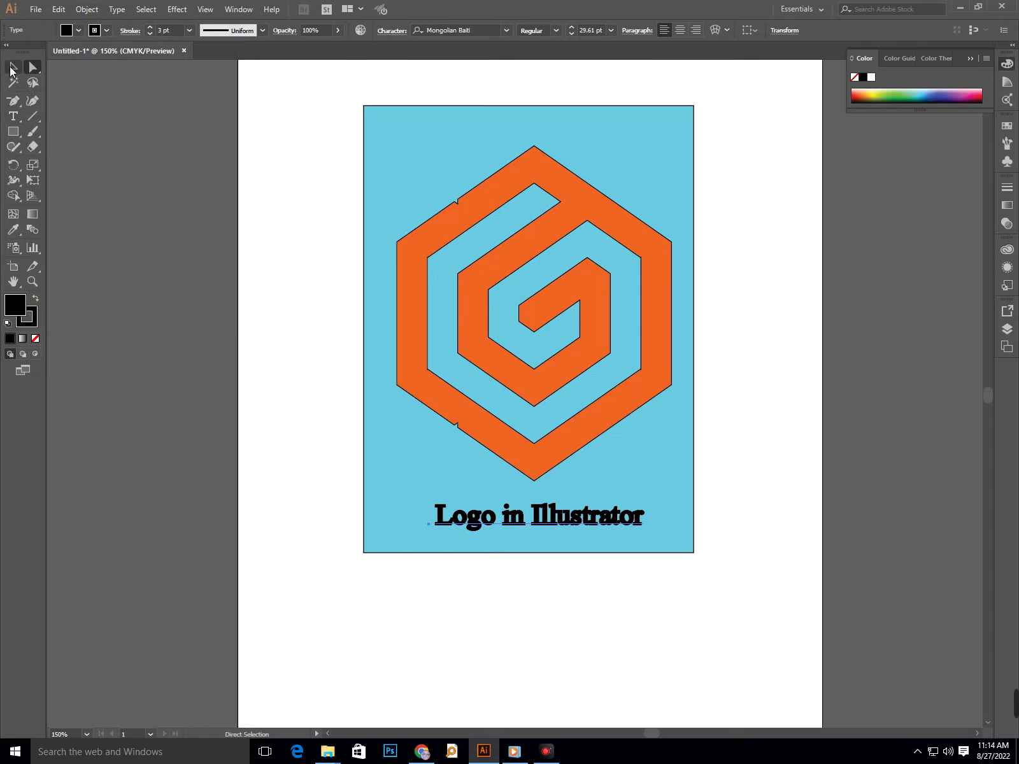
{"action": "left_click", "coordinate": [305, 467]}
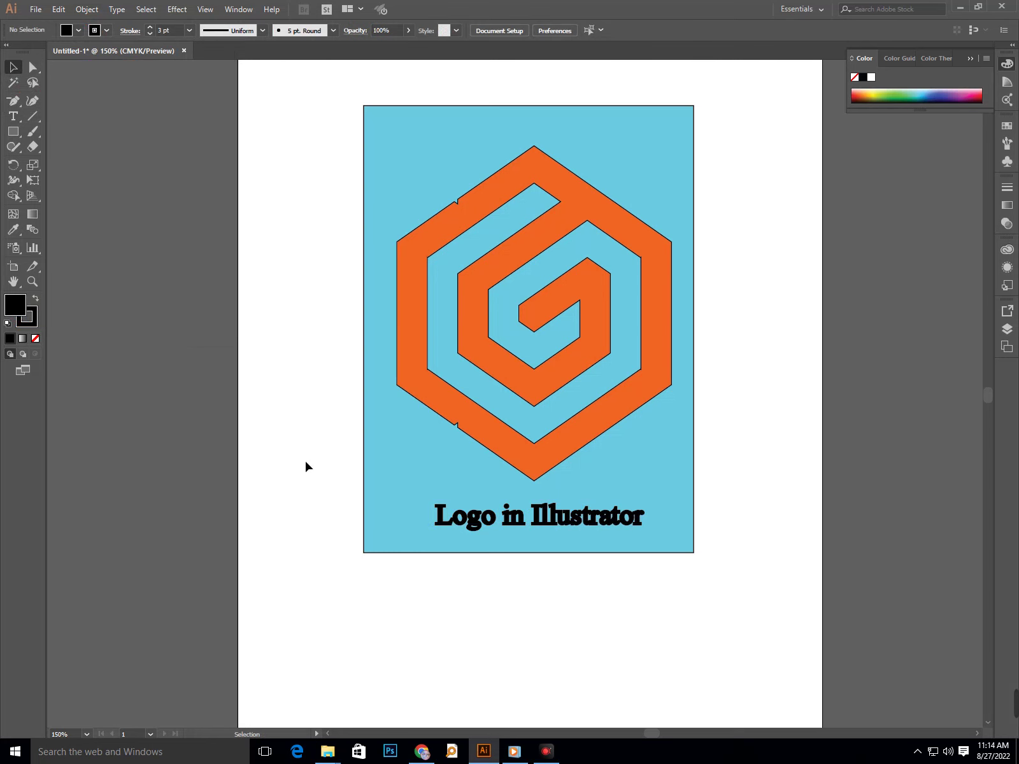
{"action": "left_click", "coordinate": [444, 521]}
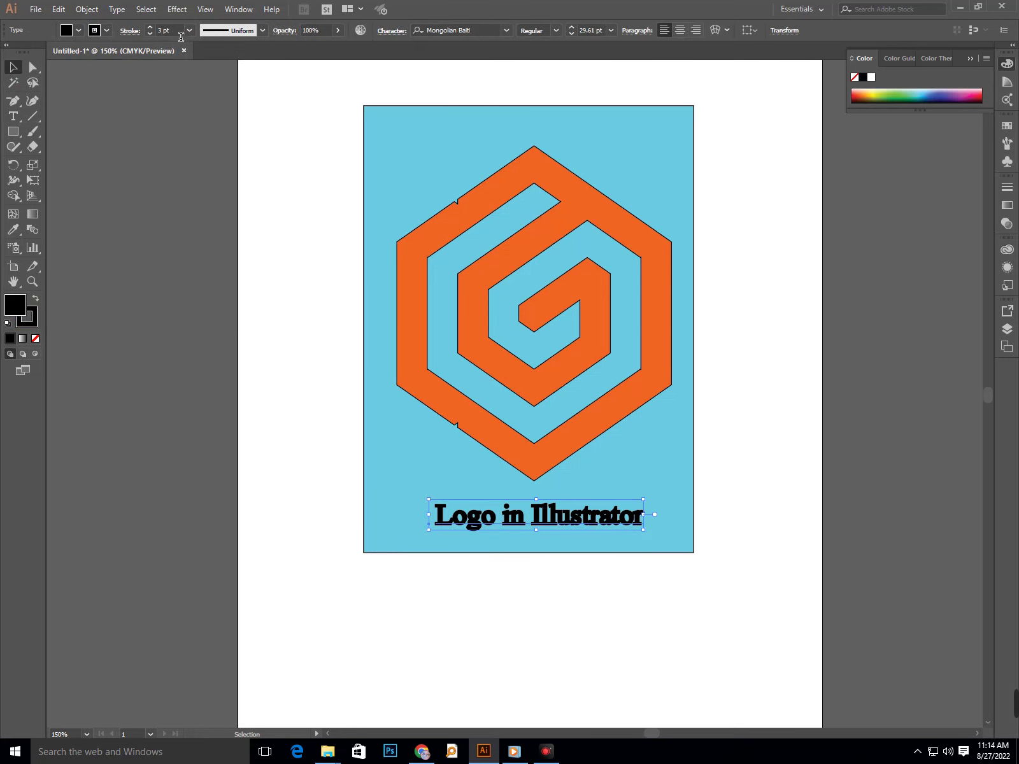
{"action": "left_click", "coordinate": [96, 30]}
{"action": "type", "text": "2"}
{"action": "key", "text": "Return"}
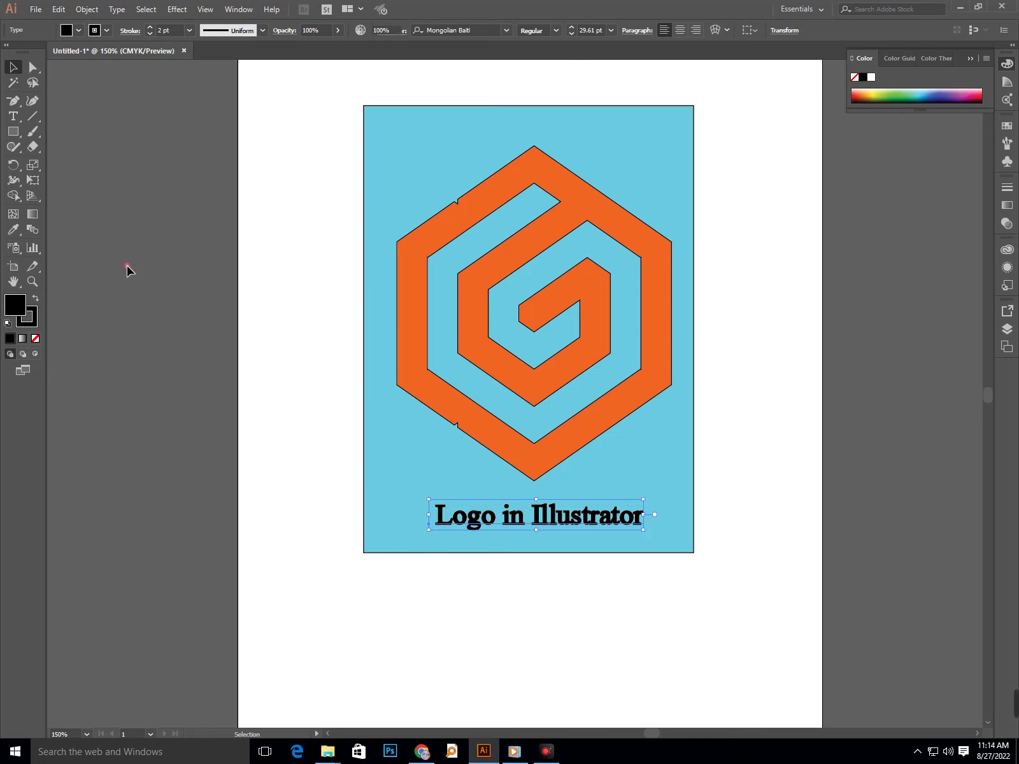
{"action": "left_click", "coordinate": [416, 459]}
Round the blue rectangle's corners to a 34 pt radius, then nudge all artwork slightly down.
{"action": "left_click", "coordinate": [411, 474]}
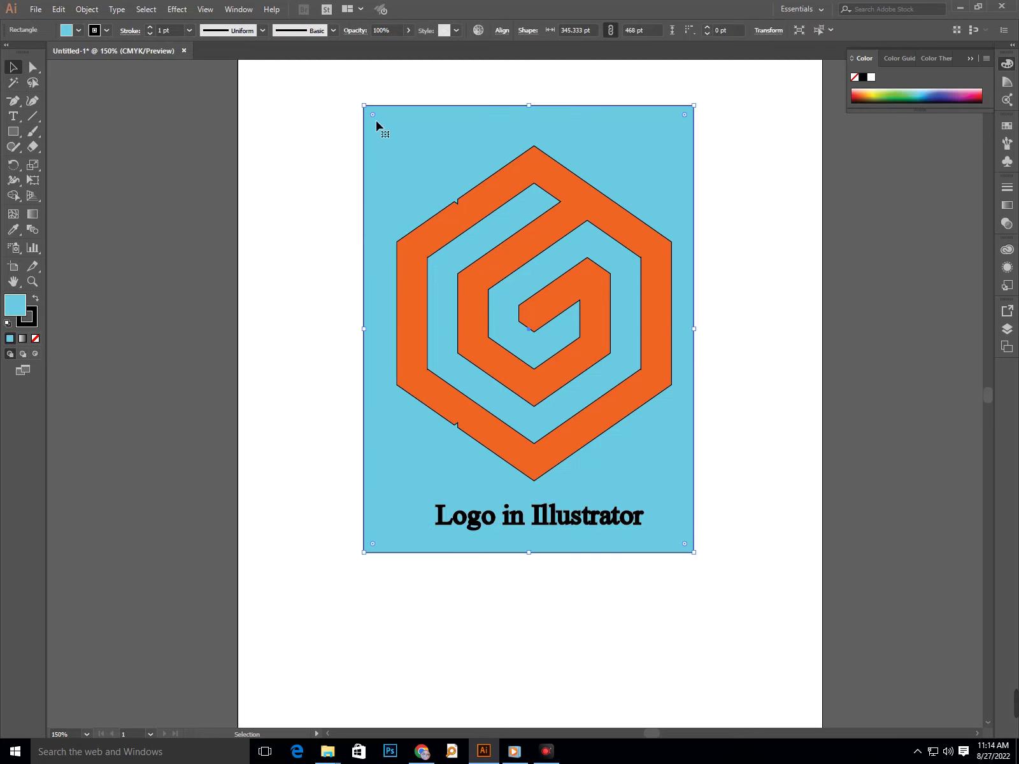
{"action": "left_click_drag", "start_coordinate": [376, 115], "coordinate": [393, 146]}
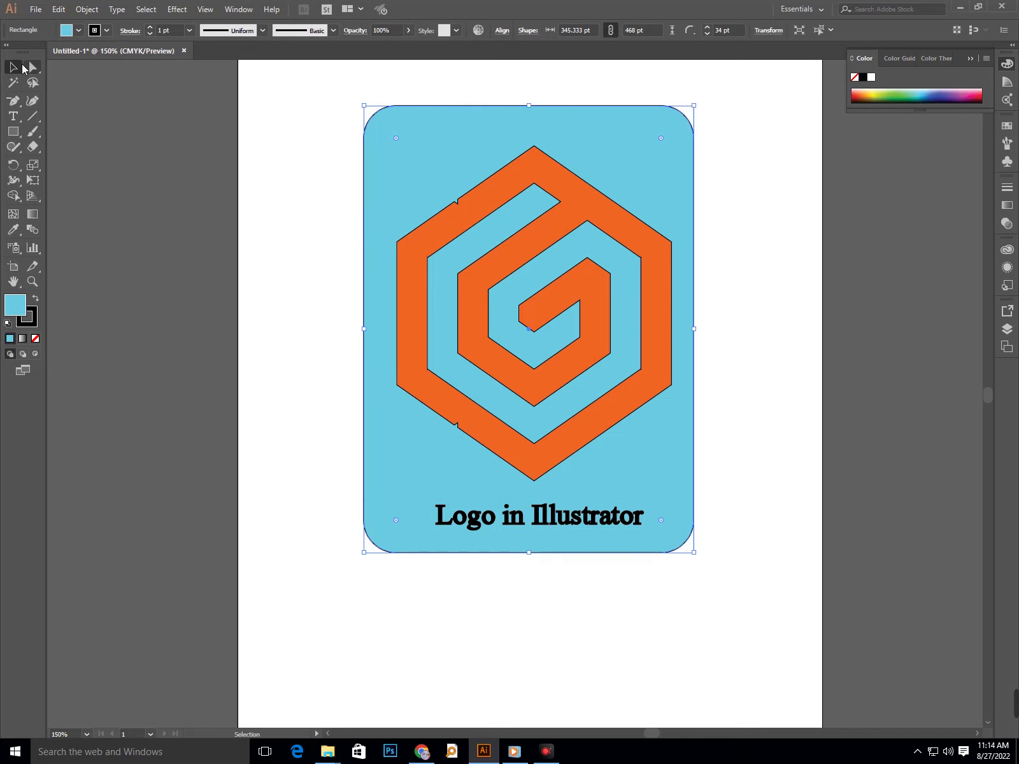
{"action": "left_click", "coordinate": [185, 382]}
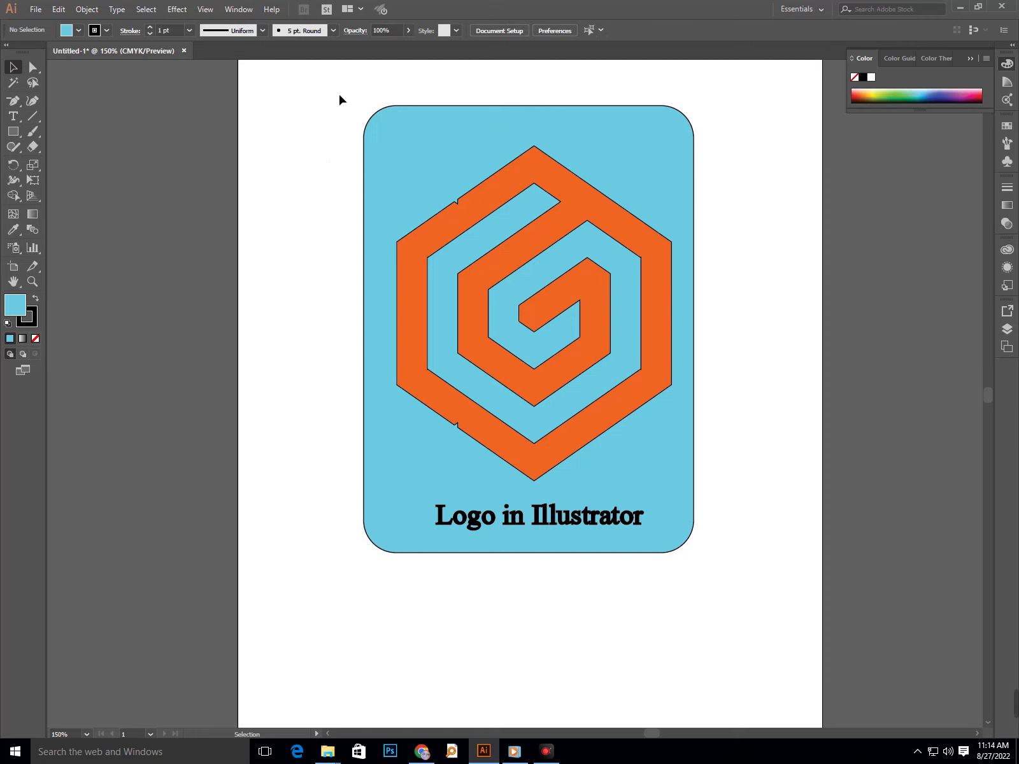
{"action": "left_click_drag", "start_coordinate": [344, 93], "coordinate": [720, 608]}
{"action": "left_click_drag", "start_coordinate": [660, 525], "coordinate": [665, 553]}
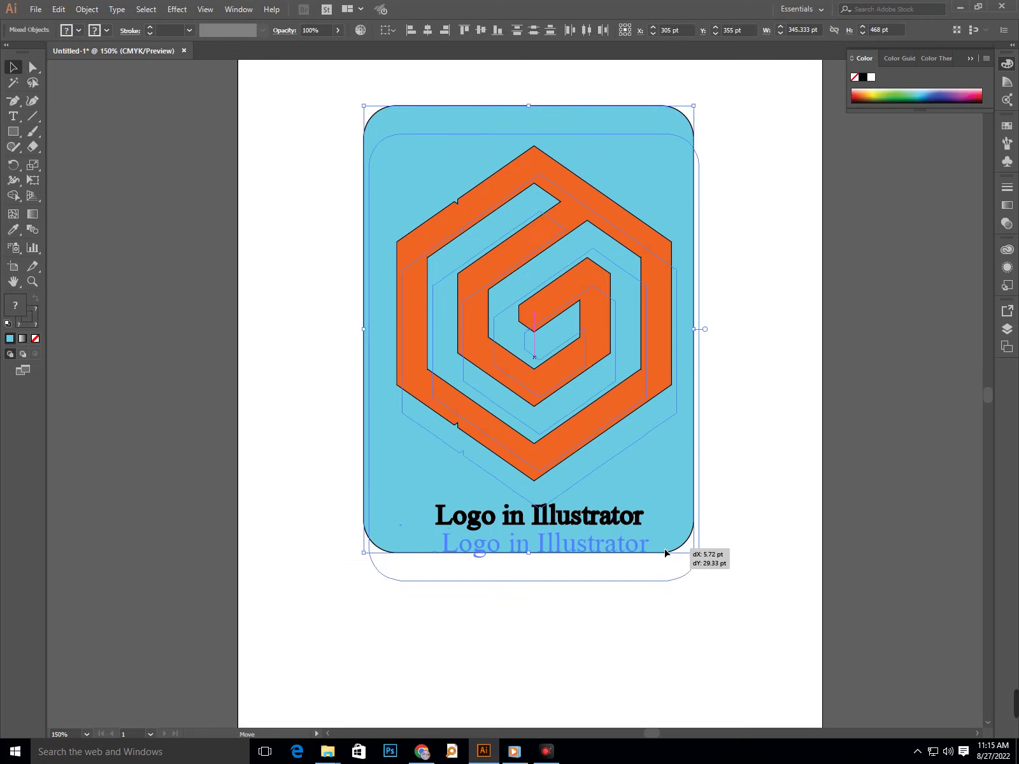